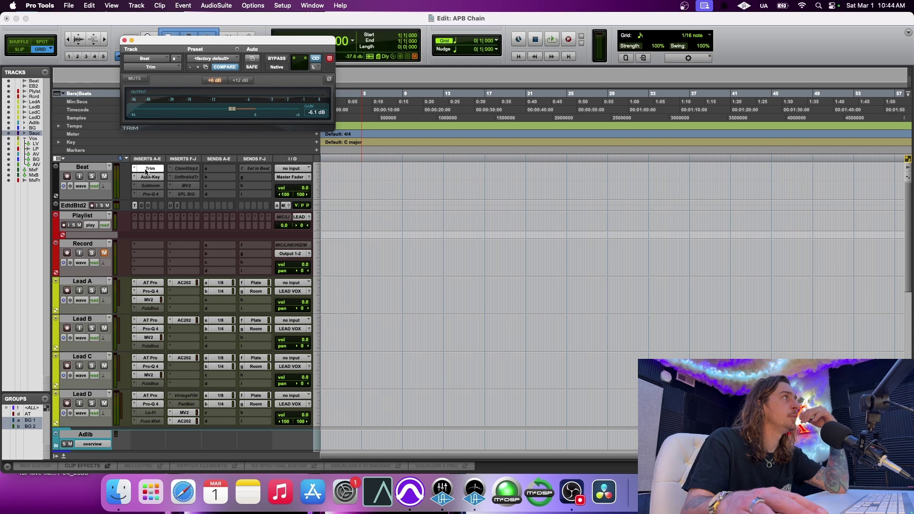
- Inspect the Trim and Auto-Key plugins on the Beat track
{"action": "left_click", "coordinate": [146, 169]}
{"action": "left_click", "coordinate": [145, 178]}
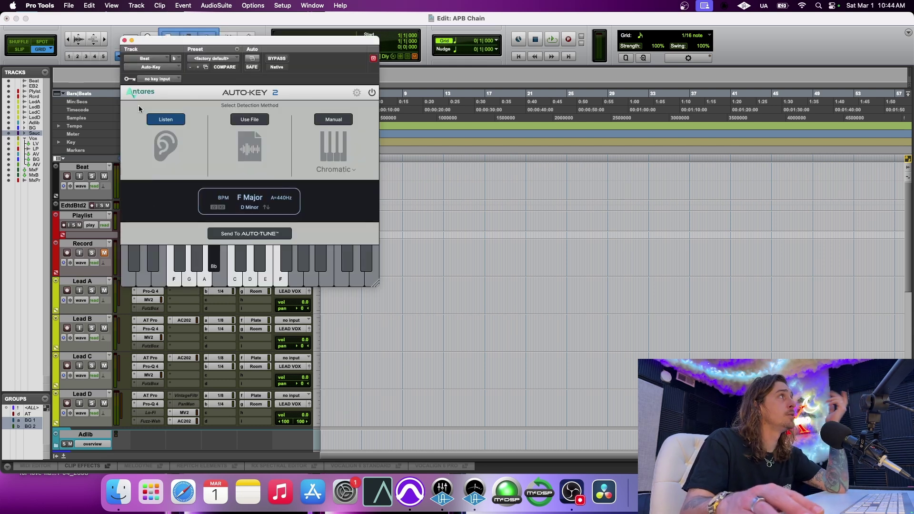
{"action": "left_click", "coordinate": [125, 40]}
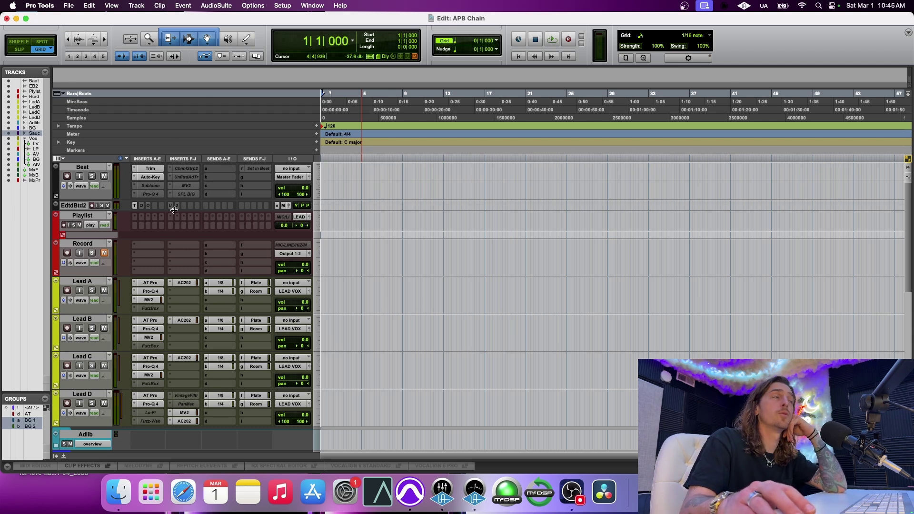
- Remove the bell bands at 275.90 Hz, about 1 kHz and 3900 Hz from the Pro-Q 4 equalizer on Lead A
{"action": "scroll", "coordinate": [140, 332], "scroll_direction": "down", "scroll_amount": 3}
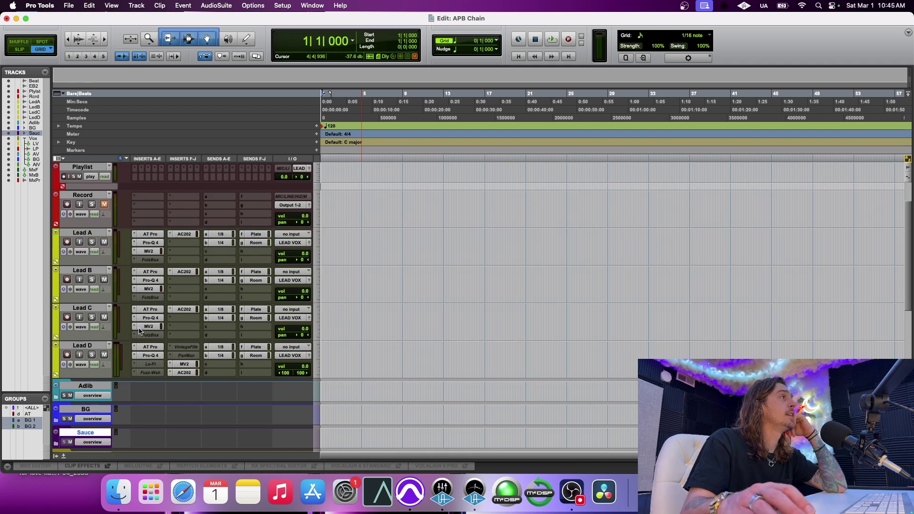
{"action": "left_click", "coordinate": [145, 234]}
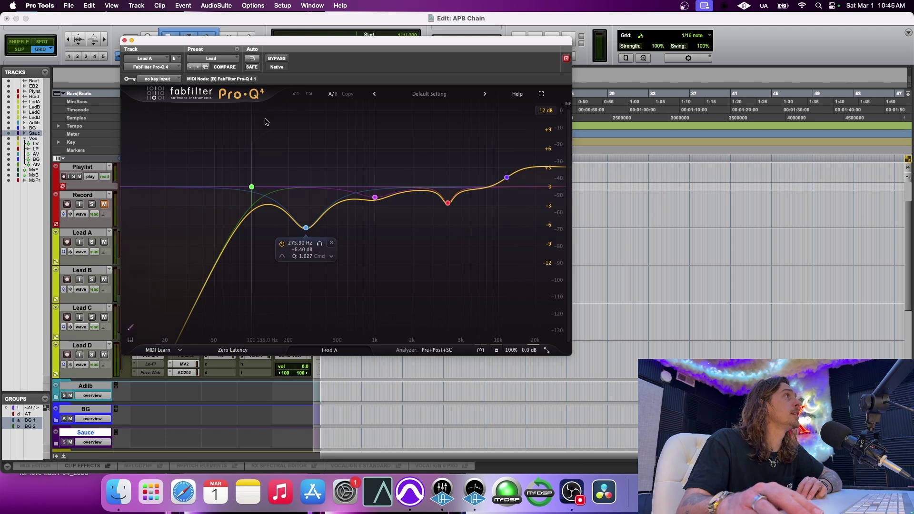
{"action": "left_click", "coordinate": [320, 243]}
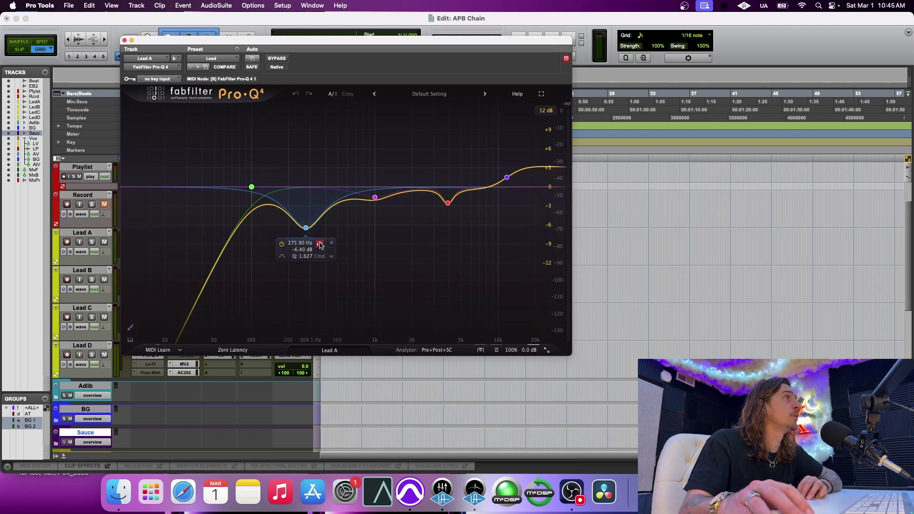
{"action": "left_click", "coordinate": [332, 242]}
{"action": "left_click", "coordinate": [402, 213]}
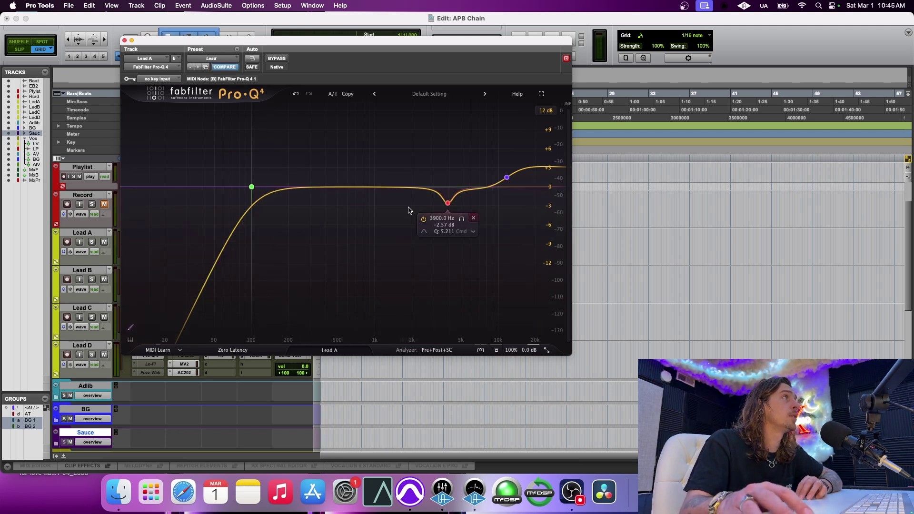
{"action": "left_click", "coordinate": [474, 218]}
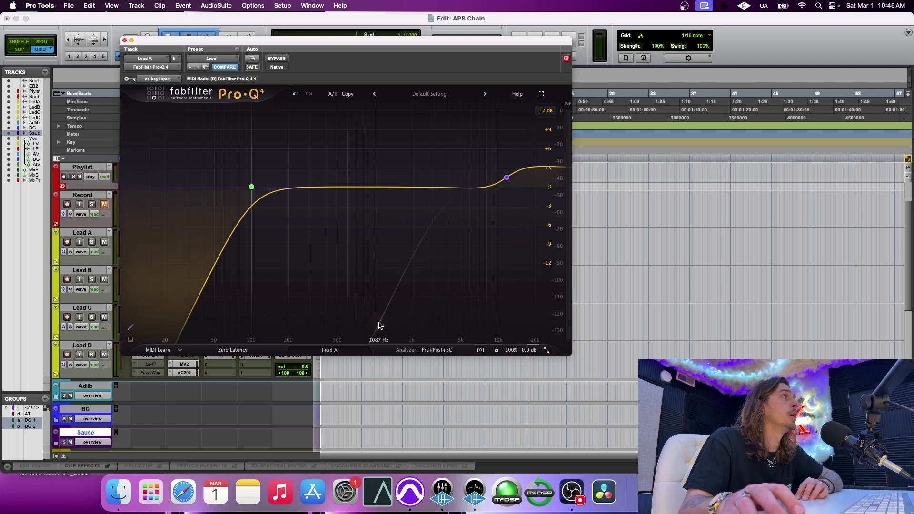
{"action": "left_click", "coordinate": [251, 187]}
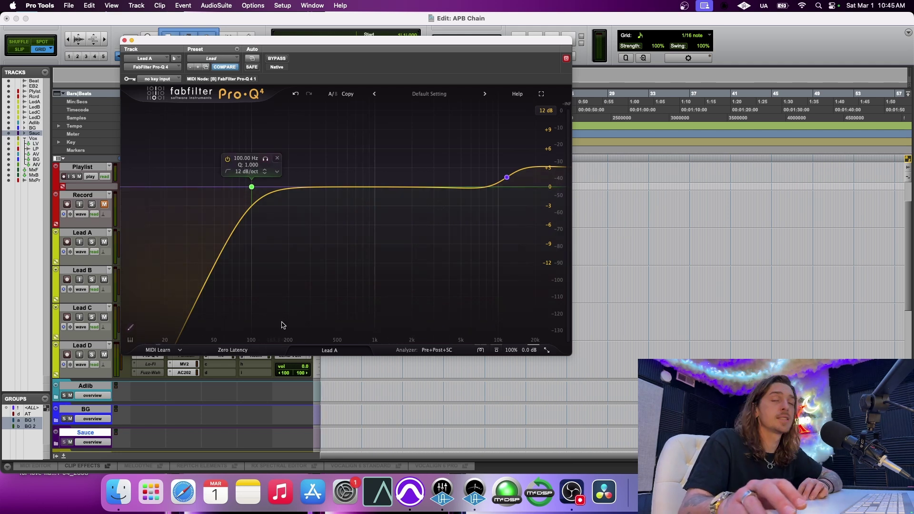
{"action": "left_click", "coordinate": [124, 41]}
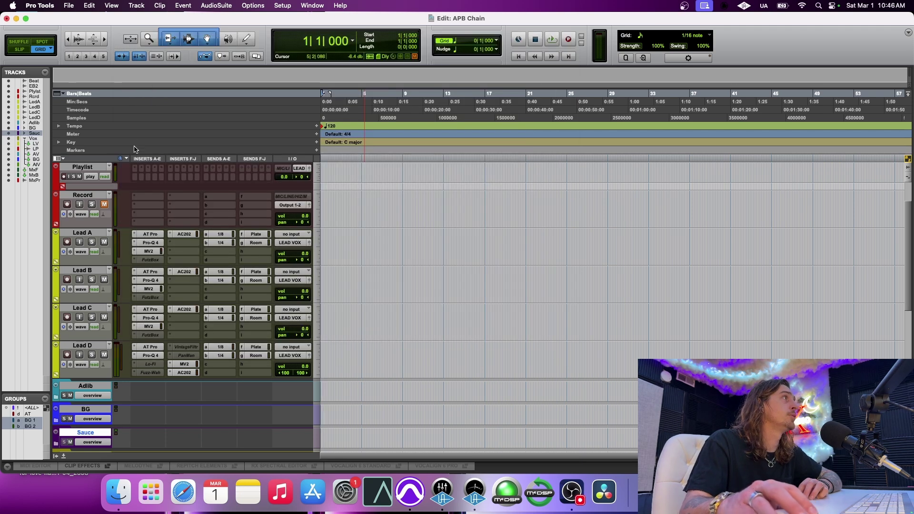
- Inspect the settings of the MV2 compressor and the AC202 tape plugin on the Lead A track
{"action": "left_click", "coordinate": [152, 252]}
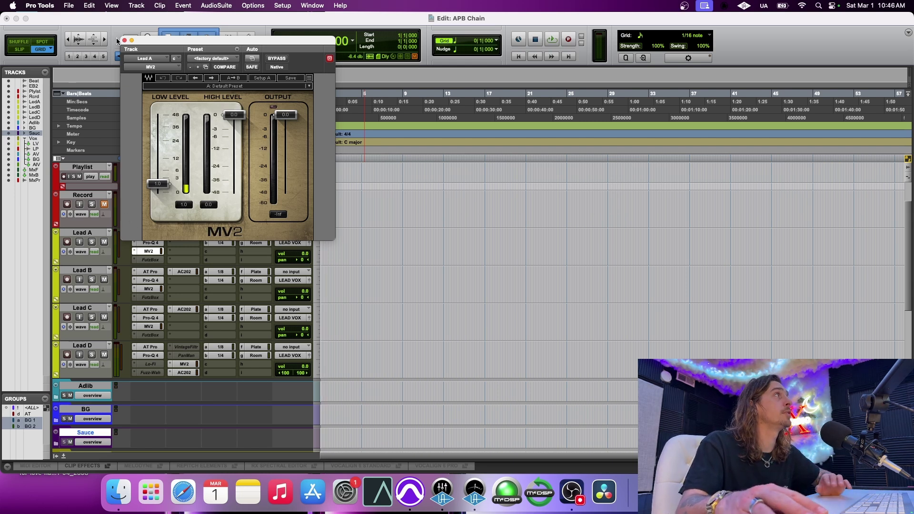
{"action": "left_click", "coordinate": [124, 40]}
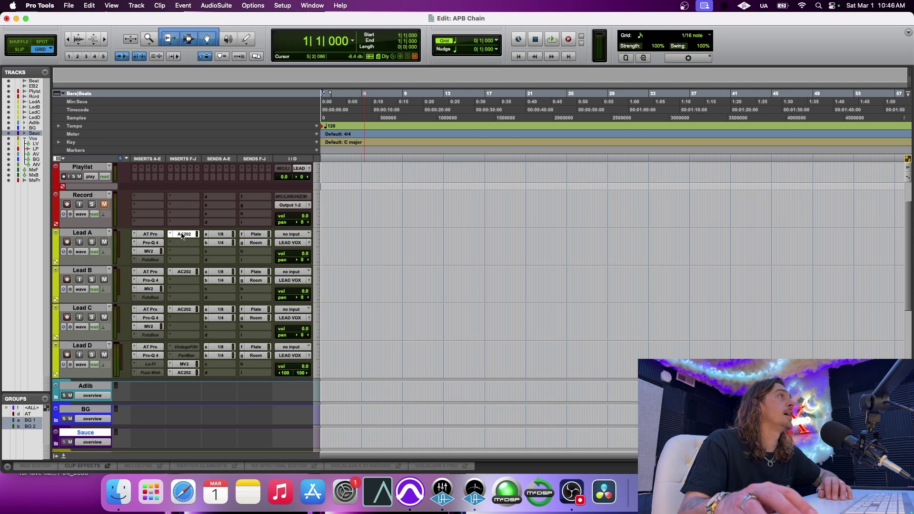
{"action": "left_click", "coordinate": [182, 234]}
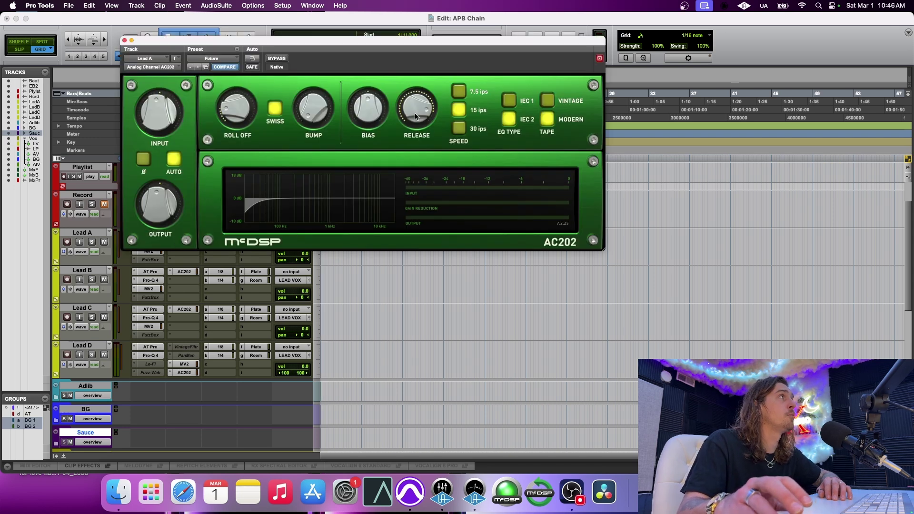
{"action": "mouse_move", "coordinate": [225, 125]}
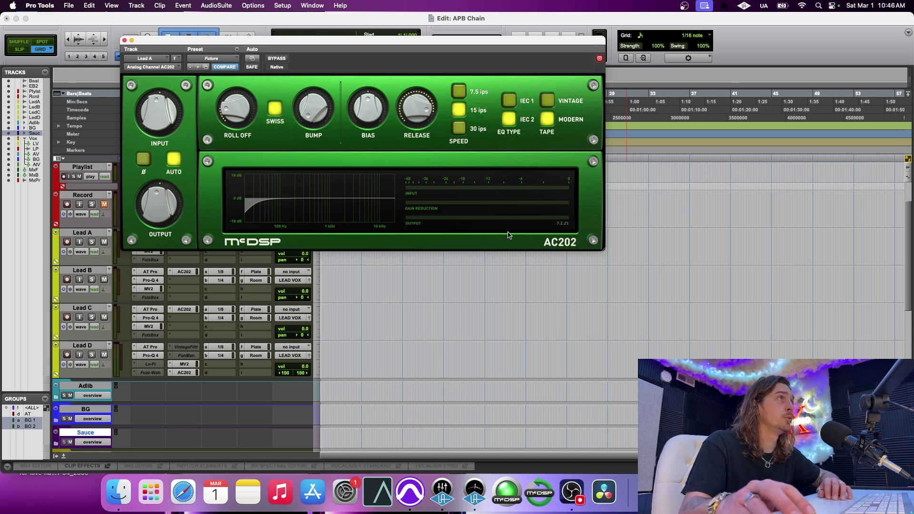
{"action": "left_click_drag", "start_coordinate": [362, 44], "coordinate": [426, 128]}
{"action": "mouse_move", "coordinate": [350, 179]}
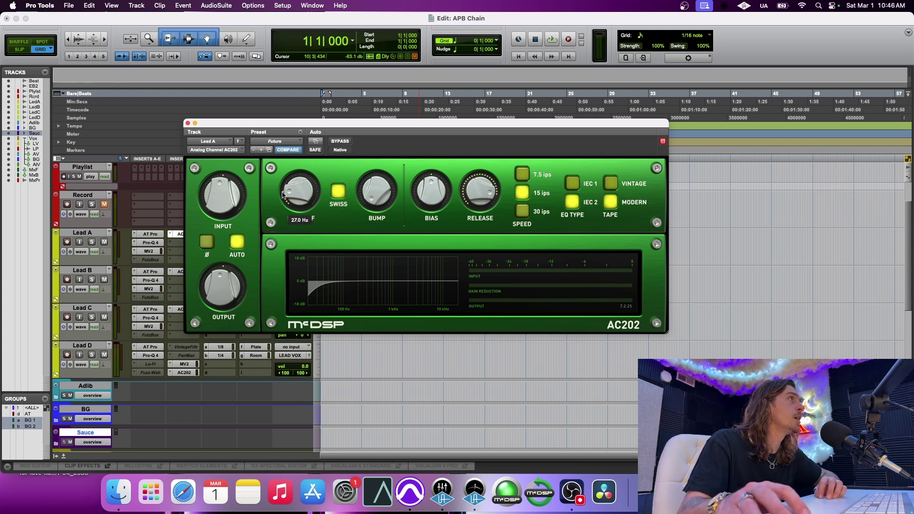
{"action": "left_click", "coordinate": [187, 123]}
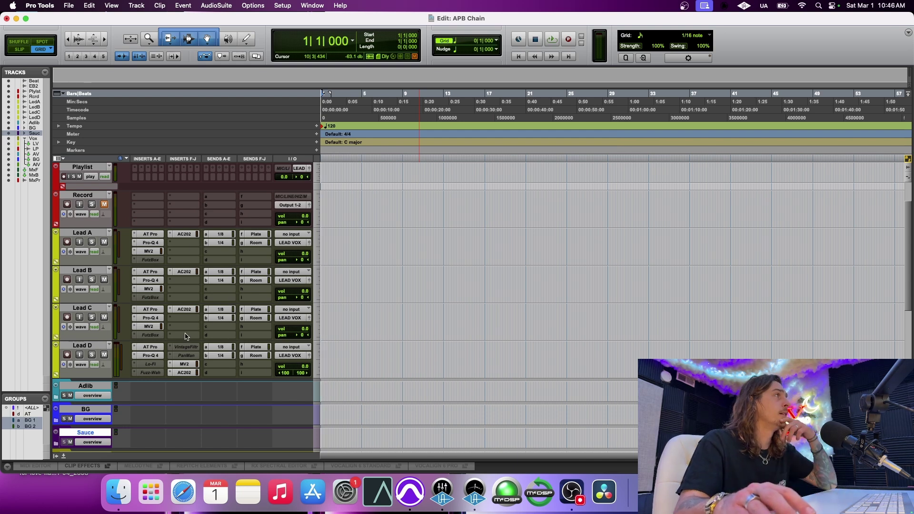
- Check the levels of Lead C's 1/8 delay, Plate and Room sends
{"action": "left_click", "coordinate": [221, 310]}
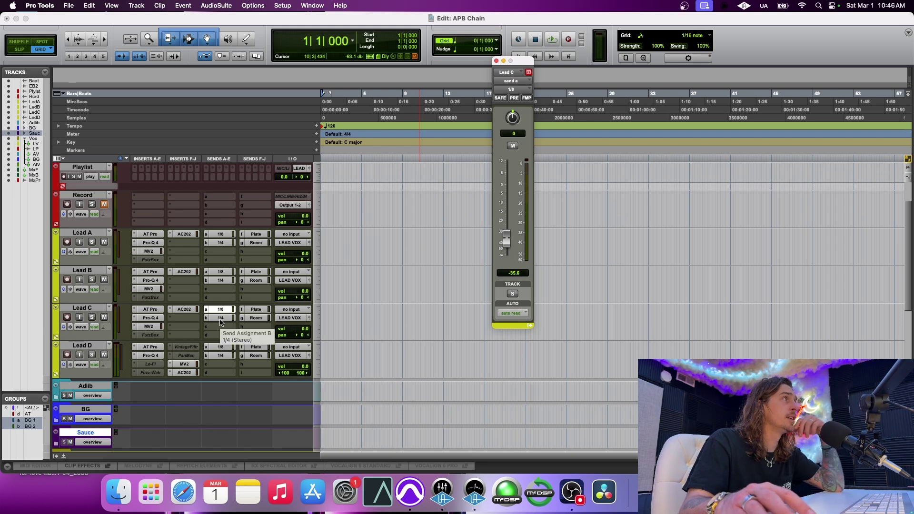
{"action": "left_click", "coordinate": [253, 311]}
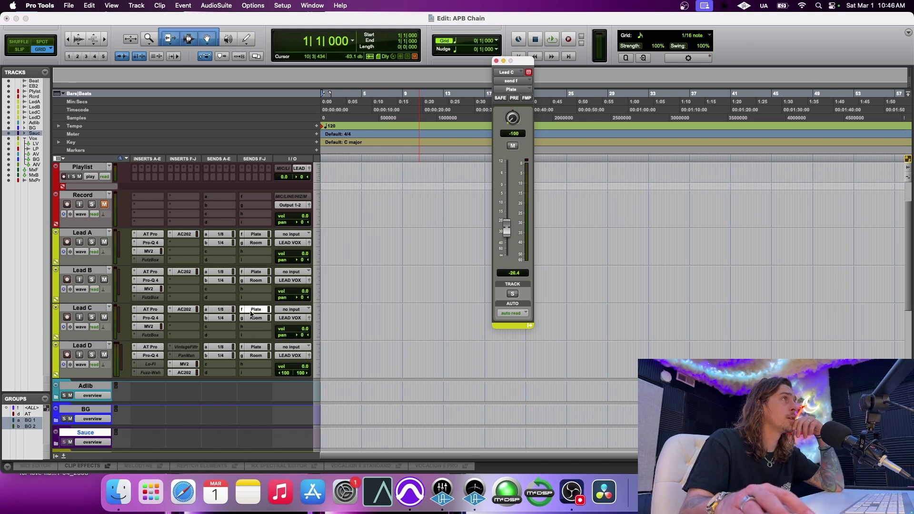
{"action": "left_click", "coordinate": [248, 318]}
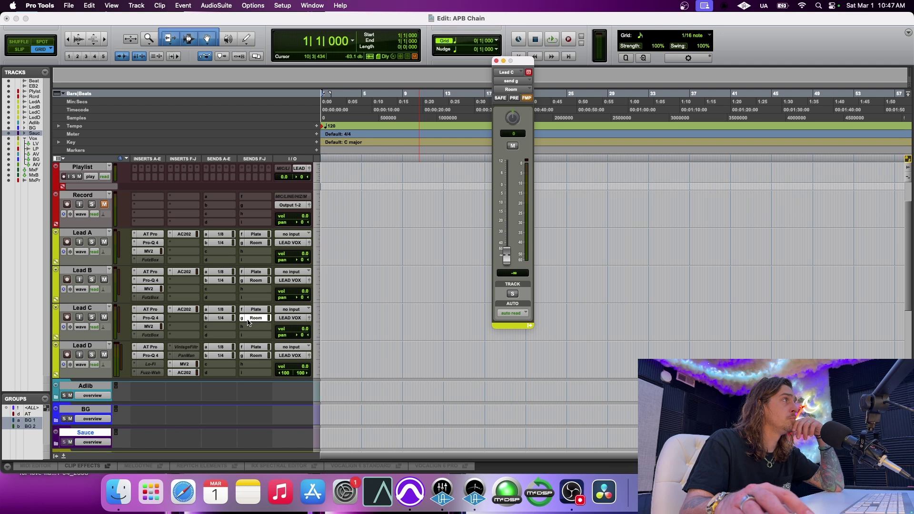
{"action": "left_click", "coordinate": [248, 318]}
- Expand the Adlib folder track and view the AT Pro tuning plugin on Adlib A
{"action": "scroll", "coordinate": [235, 331], "scroll_direction": "down", "scroll_amount": 10}
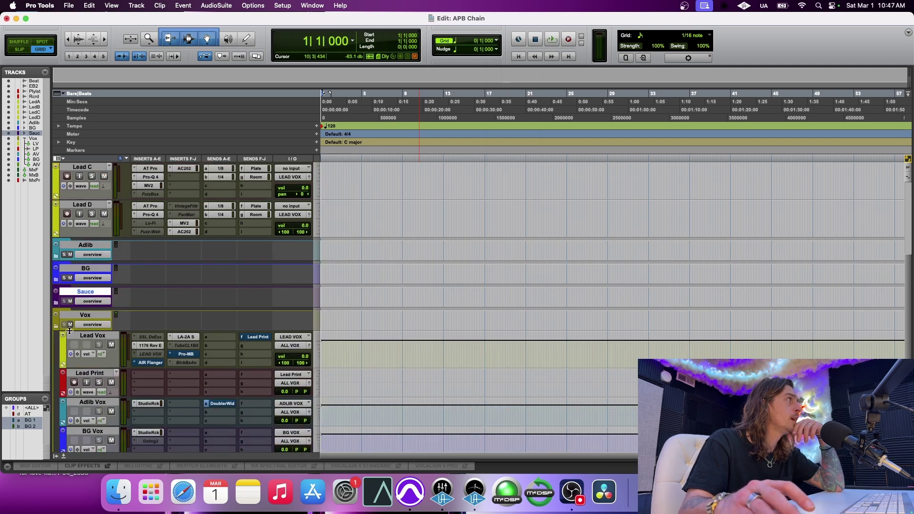
{"action": "left_click", "coordinate": [56, 257]}
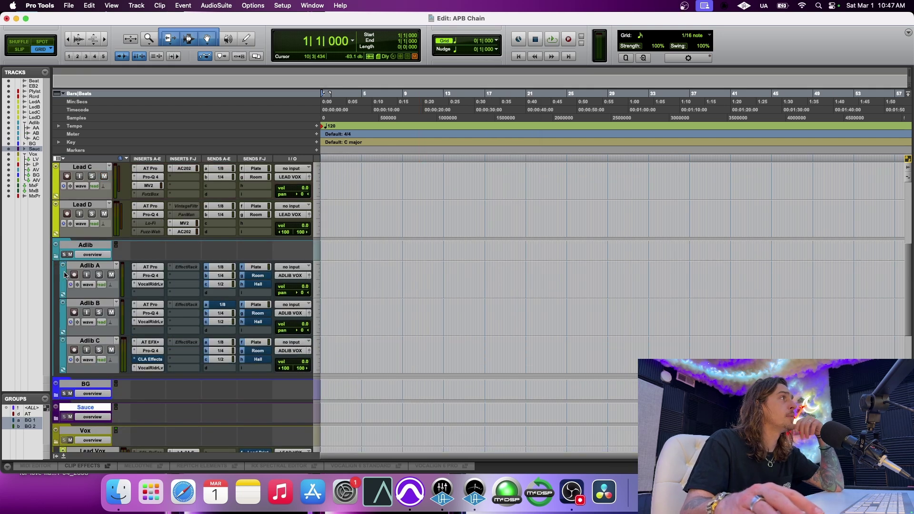
{"action": "left_click", "coordinate": [151, 267]}
{"action": "left_click", "coordinate": [151, 268]}
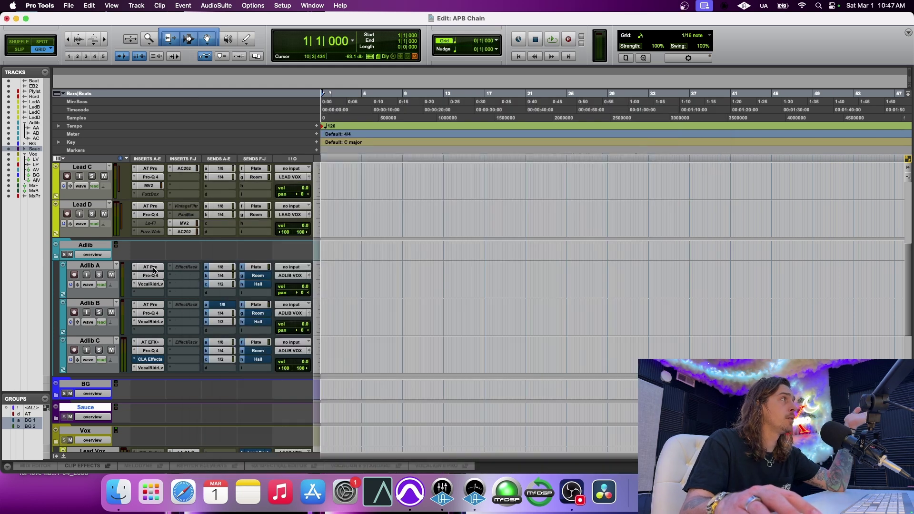
- Disable the 10311 Hz high-cut band in Adlib A's Pro-Q 4 and view that track's Vocal Rider Live settings
{"action": "left_click", "coordinate": [151, 276]}
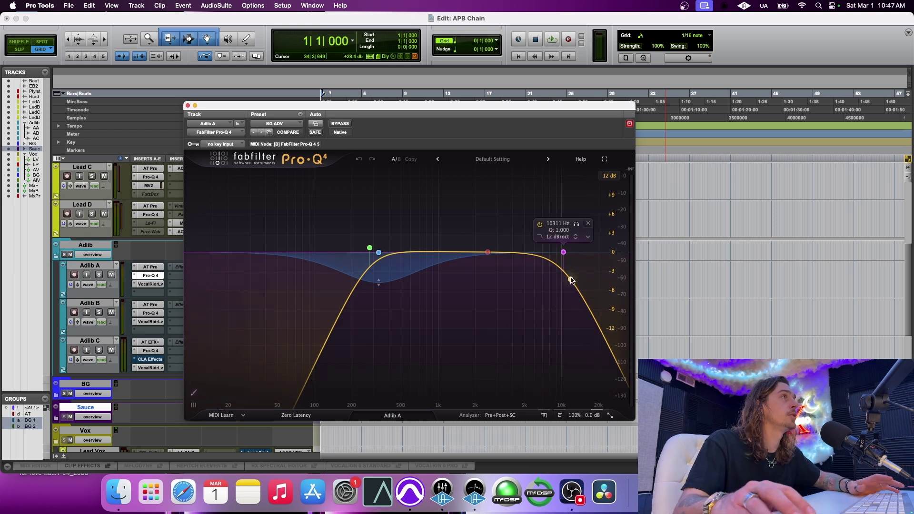
{"action": "left_click", "coordinate": [541, 224]}
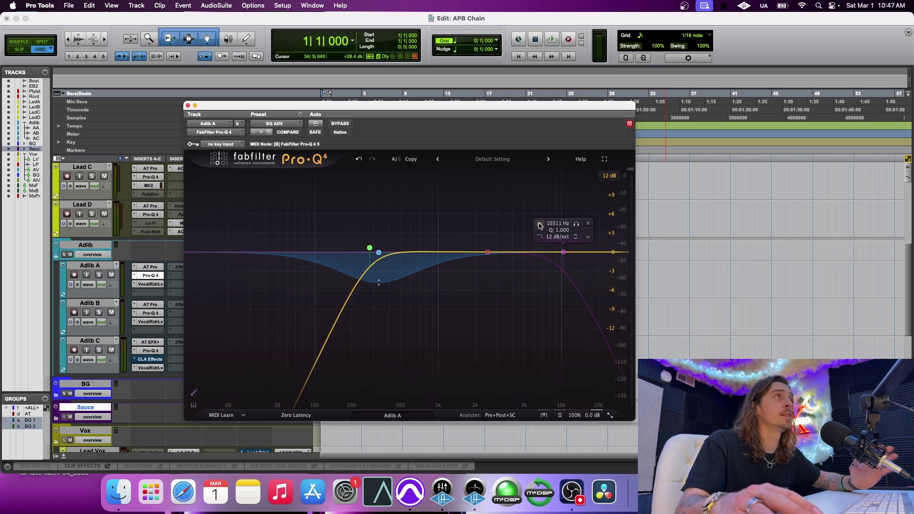
{"action": "left_click", "coordinate": [144, 284]}
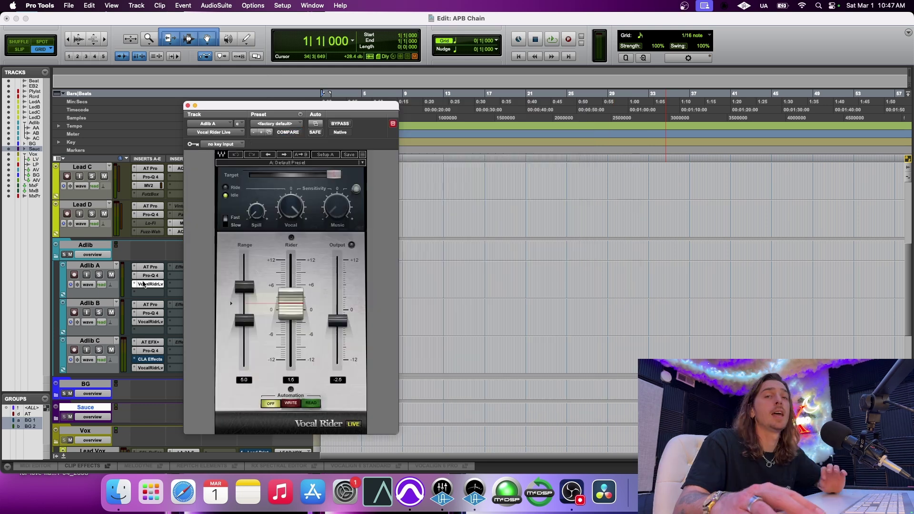
{"action": "left_click", "coordinate": [143, 285]}
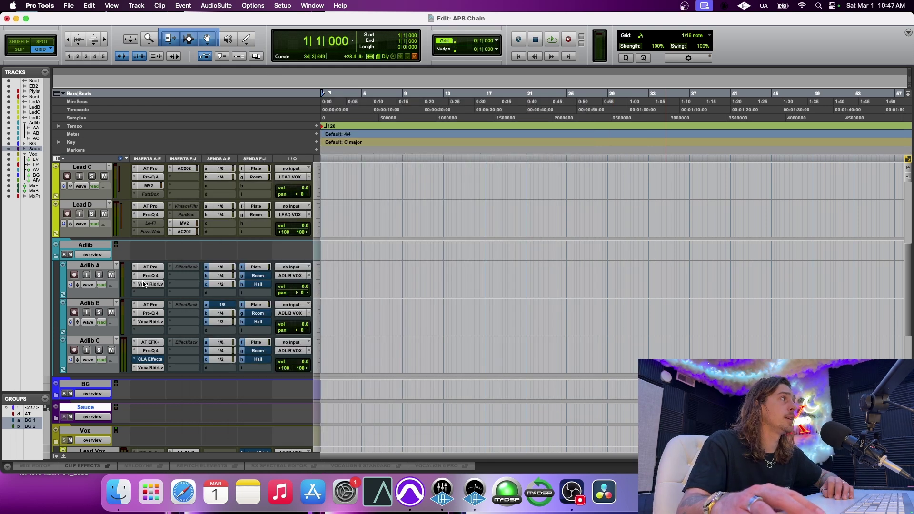
- Expand the BG folder, look over the inserts and sends of the Dub and BG A–D tracks, and collapse it again
{"action": "scroll", "coordinate": [156, 371], "scroll_direction": "down", "scroll_amount": 3}
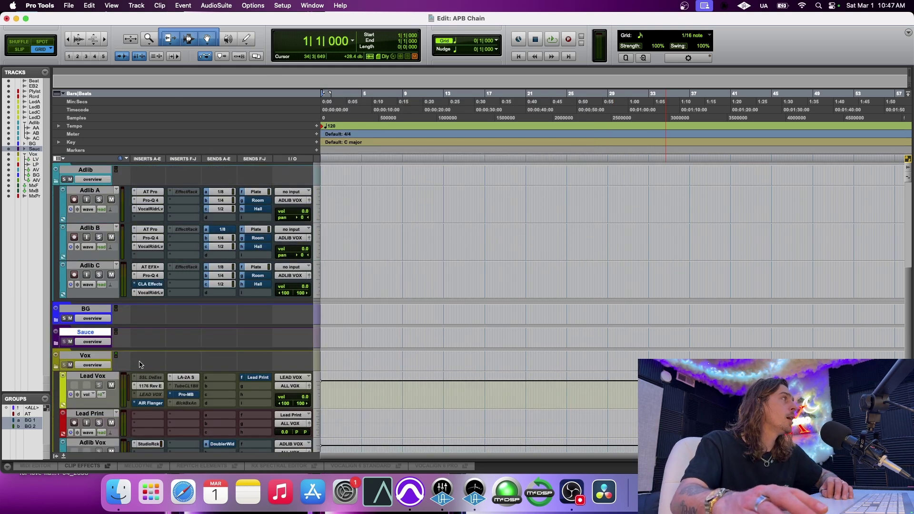
{"action": "left_click", "coordinate": [56, 320]}
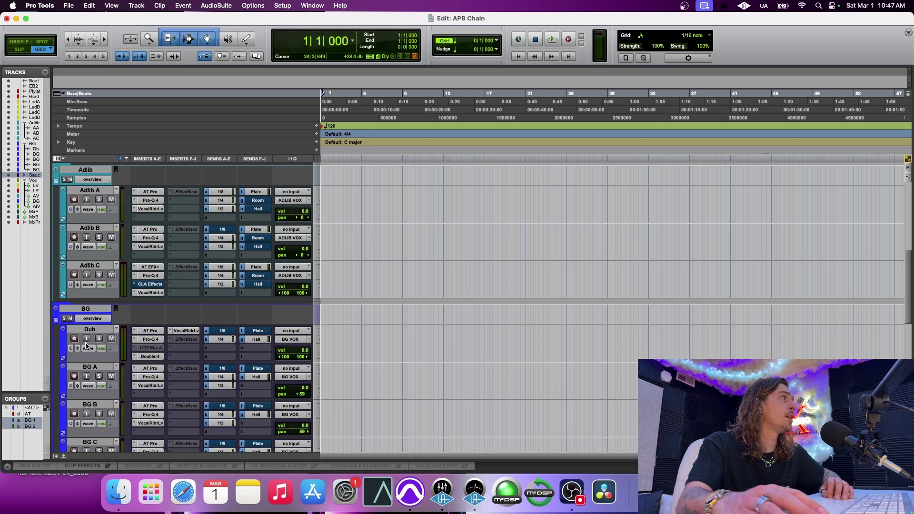
{"action": "scroll", "coordinate": [87, 372], "scroll_direction": "down", "scroll_amount": 2}
{"action": "scroll", "coordinate": [88, 372], "scroll_direction": "down", "scroll_amount": 1}
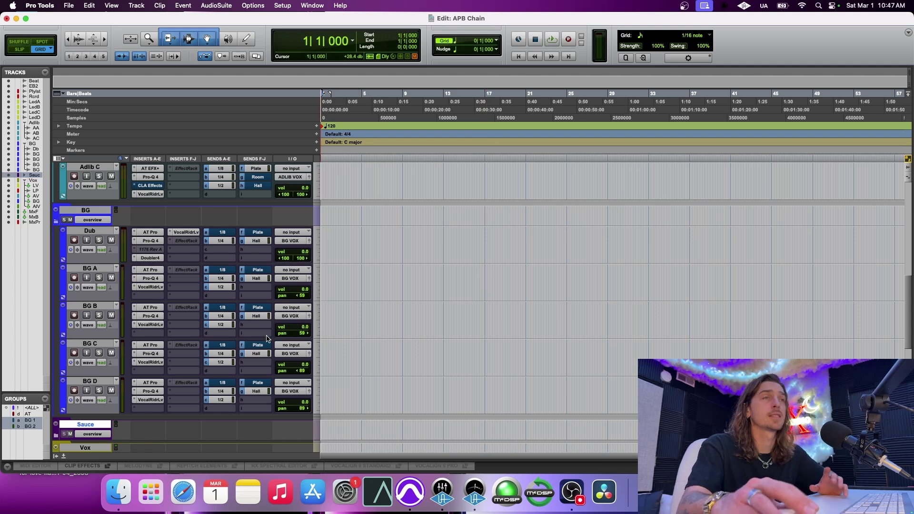
{"action": "left_click", "coordinate": [55, 222]}
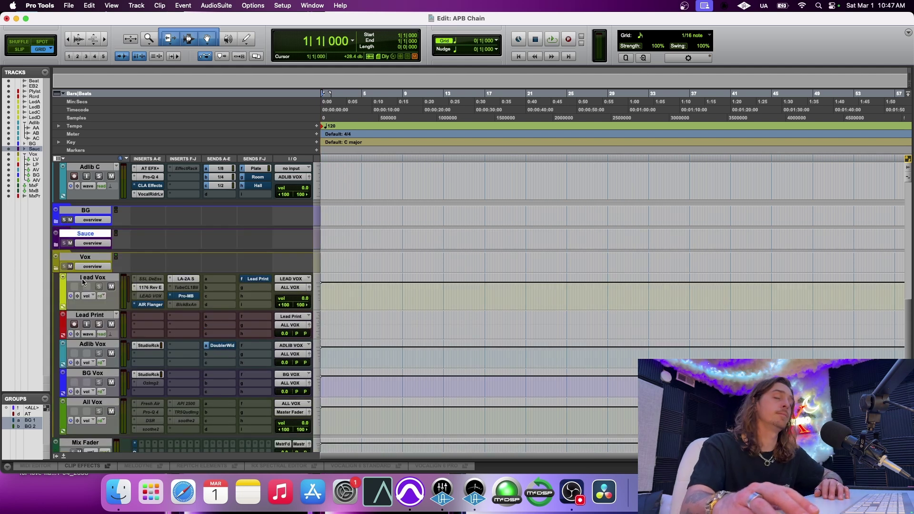
- Return to the lead tracks, recheck the AC202 settings on Lead A, and go back to the Vox section
{"action": "scroll", "coordinate": [114, 267], "scroll_direction": "up", "scroll_amount": 10}
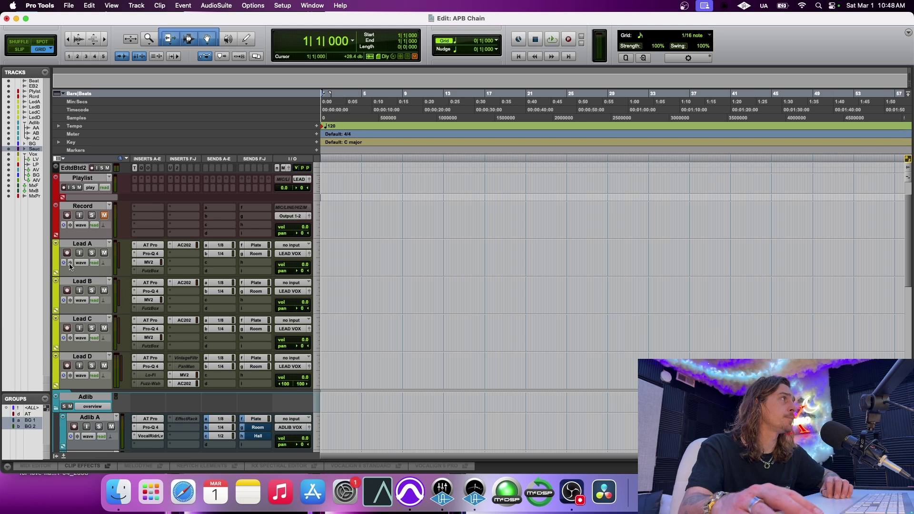
{"action": "scroll", "coordinate": [88, 305], "scroll_direction": "down", "scroll_amount": 2}
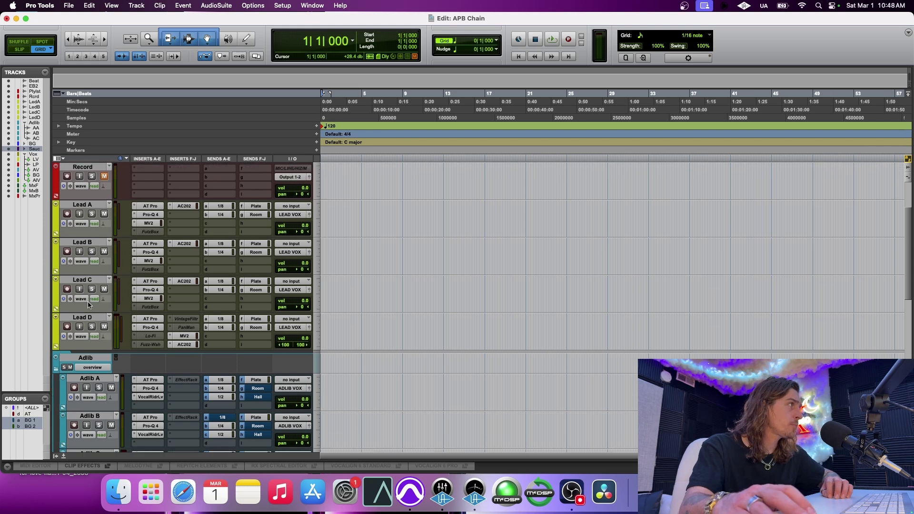
{"action": "left_click", "coordinate": [183, 208]}
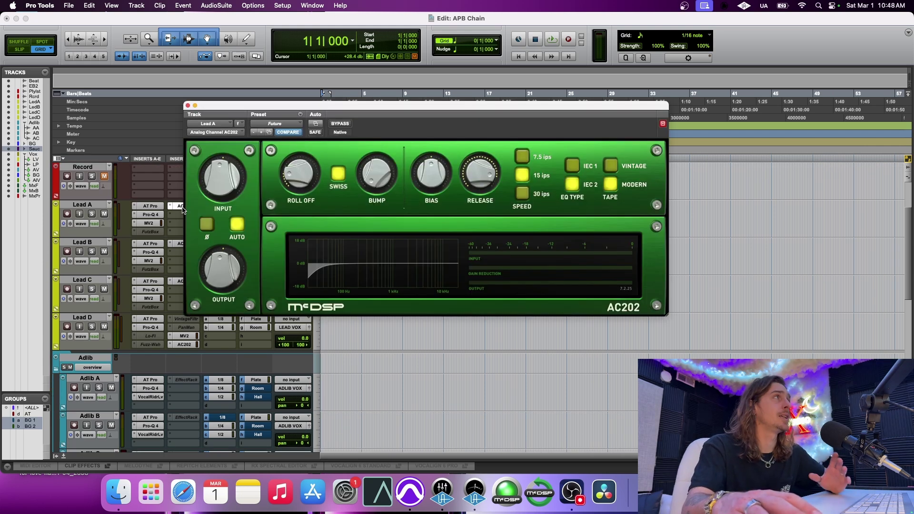
{"action": "left_click_drag", "start_coordinate": [188, 109], "coordinate": [188, 109]}
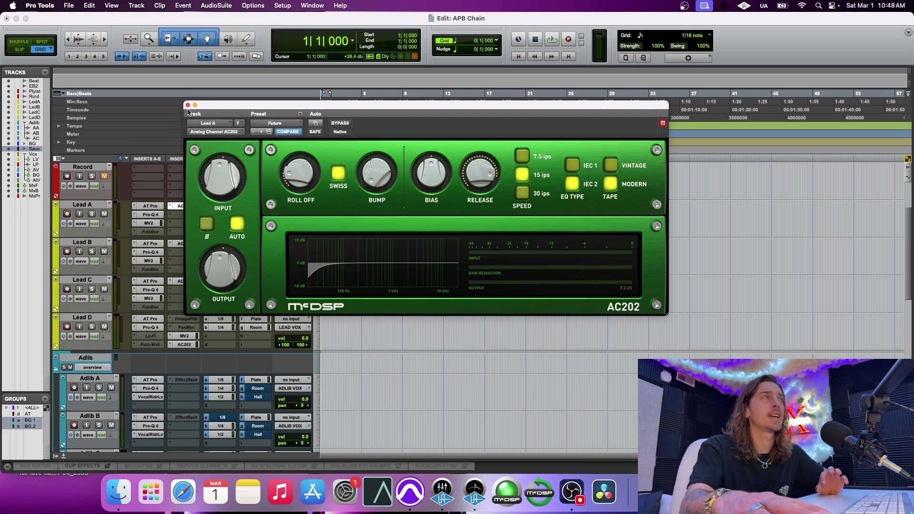
{"action": "left_click", "coordinate": [188, 104]}
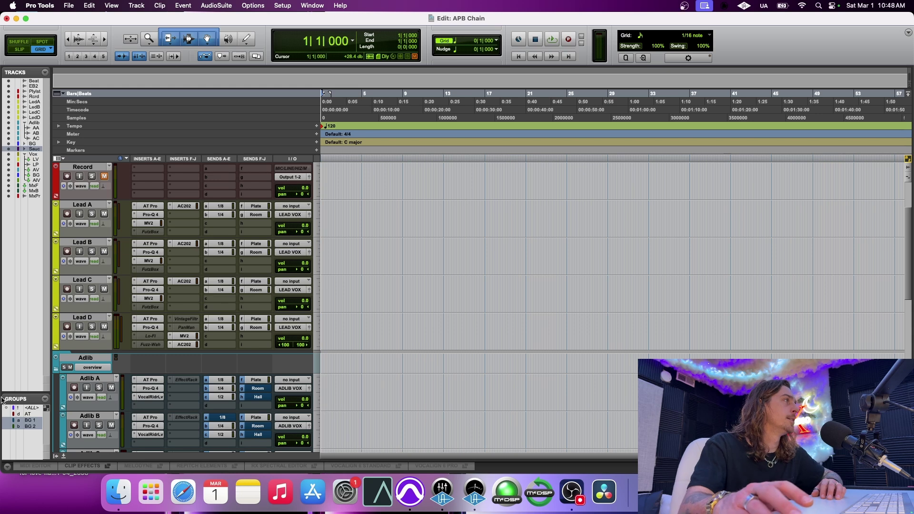
{"action": "scroll", "coordinate": [84, 404], "scroll_direction": "down", "scroll_amount": 5}
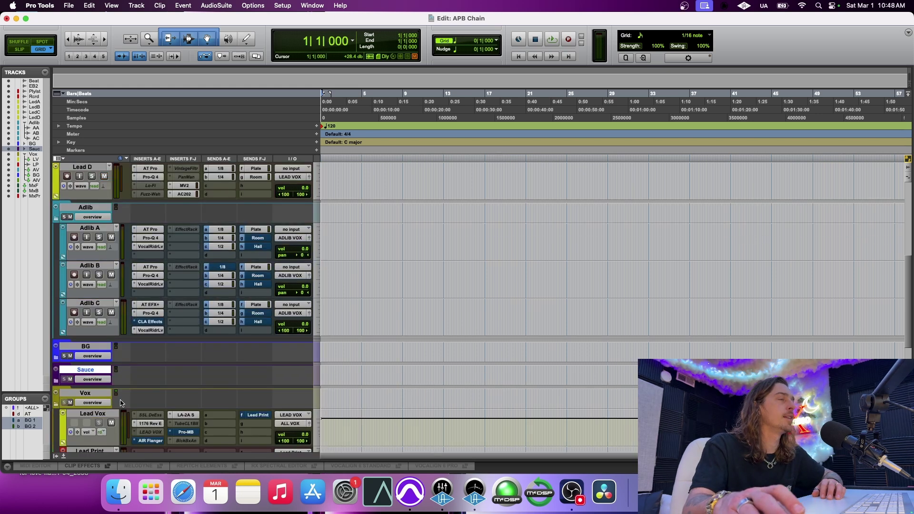
- Go to the Lead Vox bus track and view its 1176 Rev E and LA-2A compressor settings
{"action": "scroll", "coordinate": [120, 403], "scroll_direction": "down", "scroll_amount": 2}
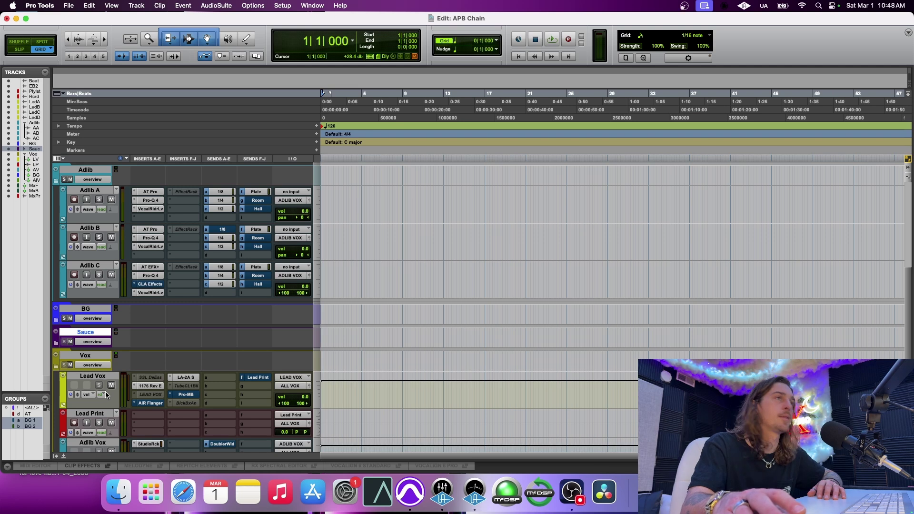
{"action": "scroll", "coordinate": [119, 399], "scroll_direction": "down", "scroll_amount": 4}
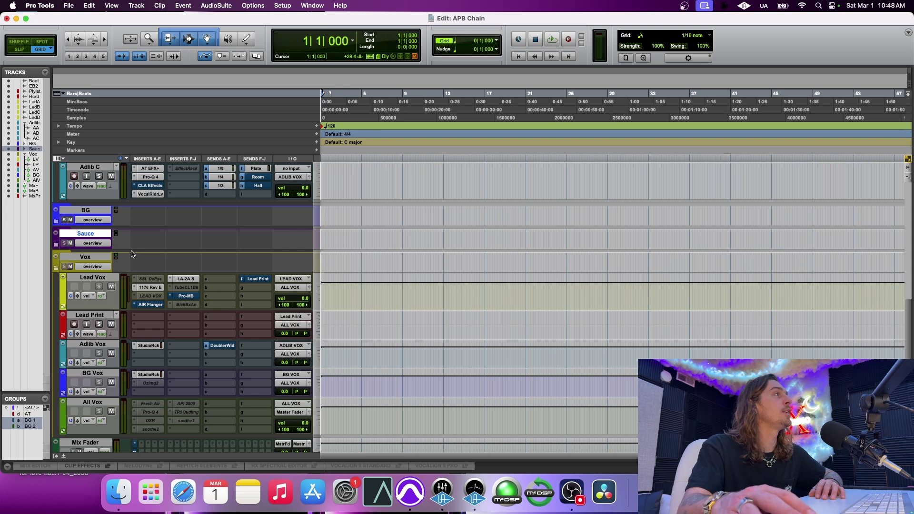
{"action": "scroll", "coordinate": [82, 285], "scroll_direction": "down", "scroll_amount": 5}
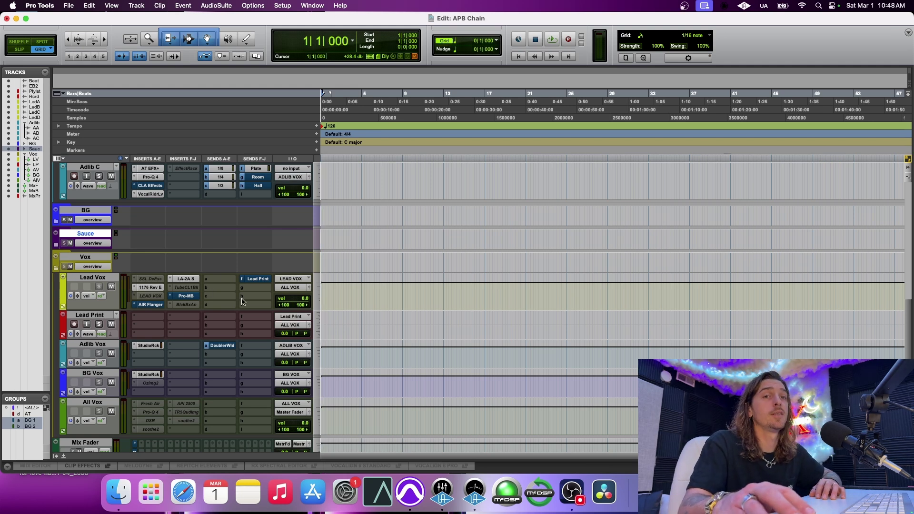
{"action": "left_click", "coordinate": [145, 287]}
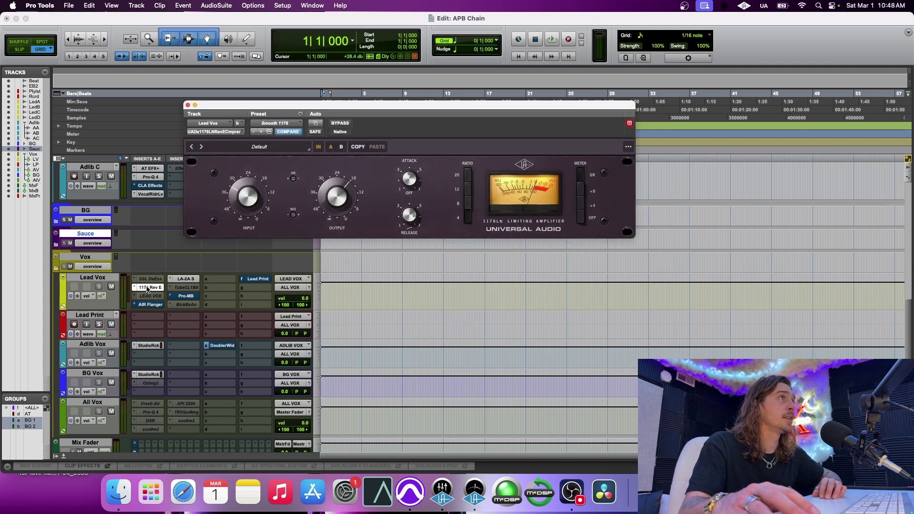
{"action": "left_click", "coordinate": [148, 288]}
{"action": "left_click", "coordinate": [184, 280]}
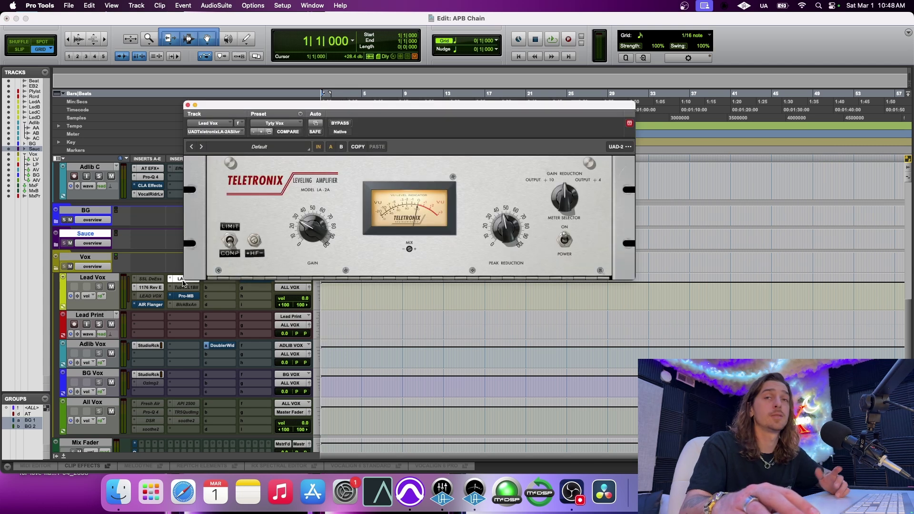
{"action": "left_click", "coordinate": [153, 288]}
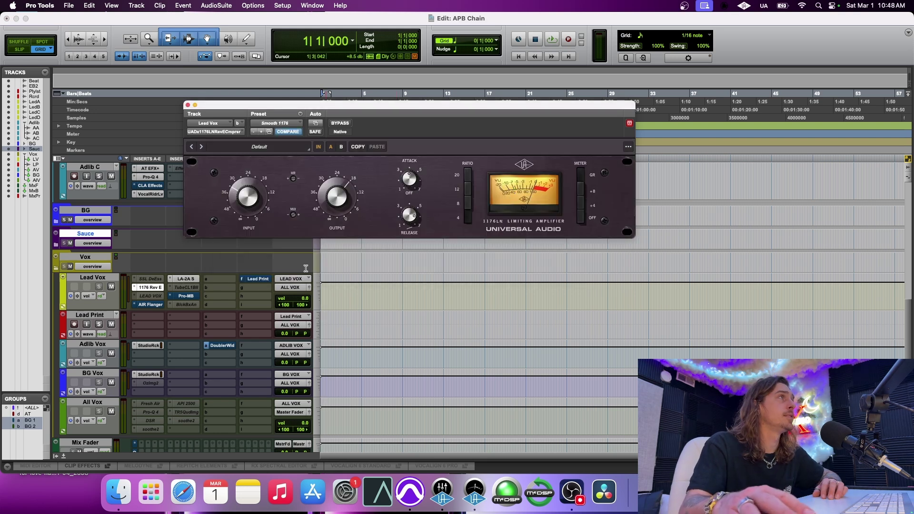
{"action": "left_click", "coordinate": [192, 275]}
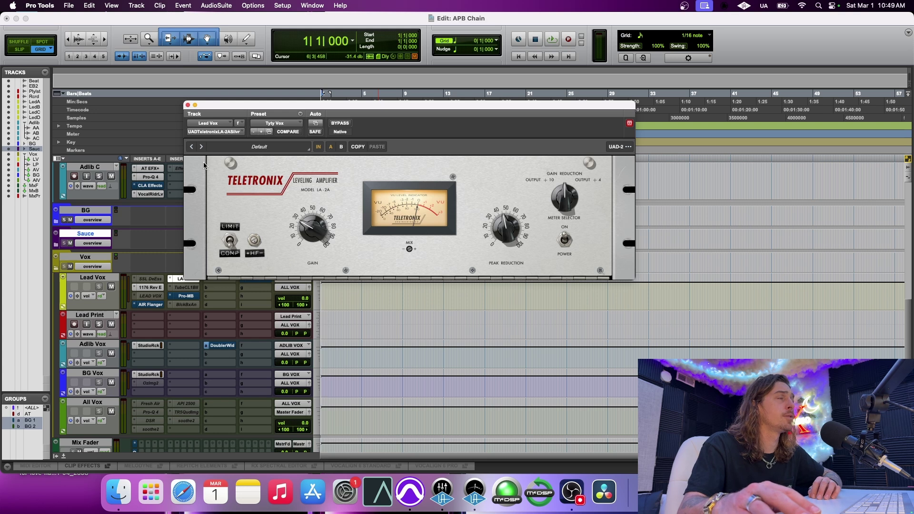
{"action": "left_click", "coordinate": [188, 105]}
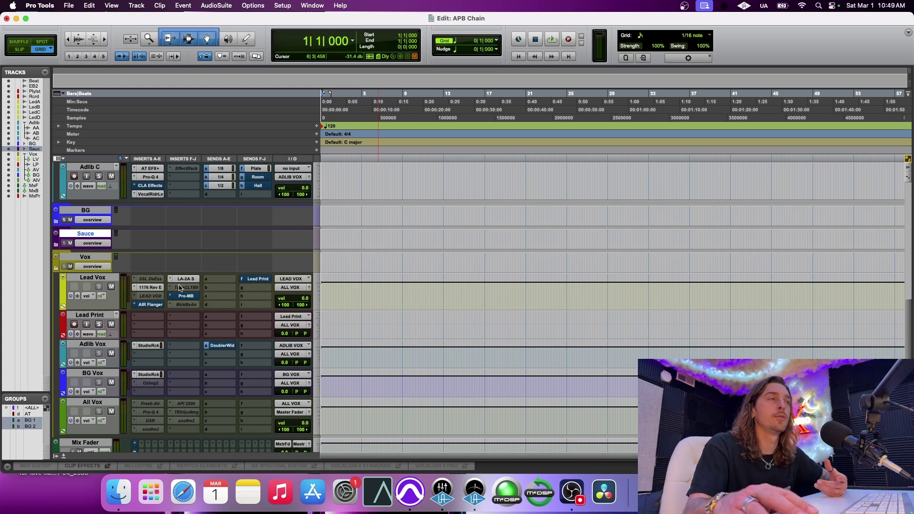
- Activate Lead Vox's inactive Tube-Tech CL 1B insert and view its settings and those of the FabFilter Pro-MB
{"action": "right_click", "coordinate": [180, 292]}
{"action": "left_click", "coordinate": [190, 299]}
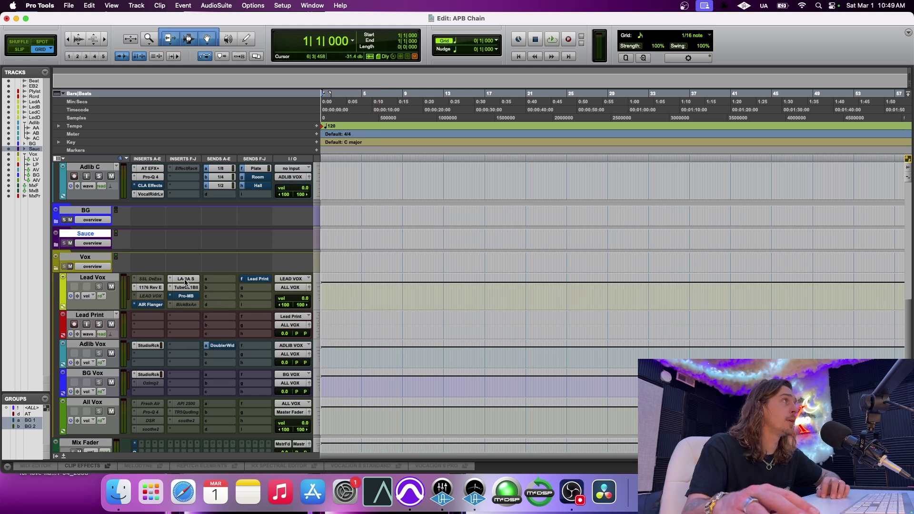
{"action": "left_click", "coordinate": [186, 288]}
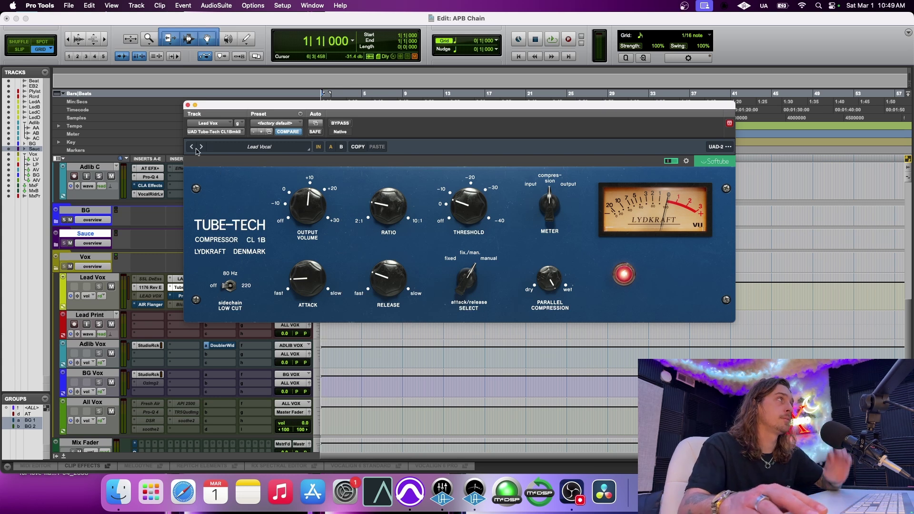
{"action": "left_click", "coordinate": [188, 105]}
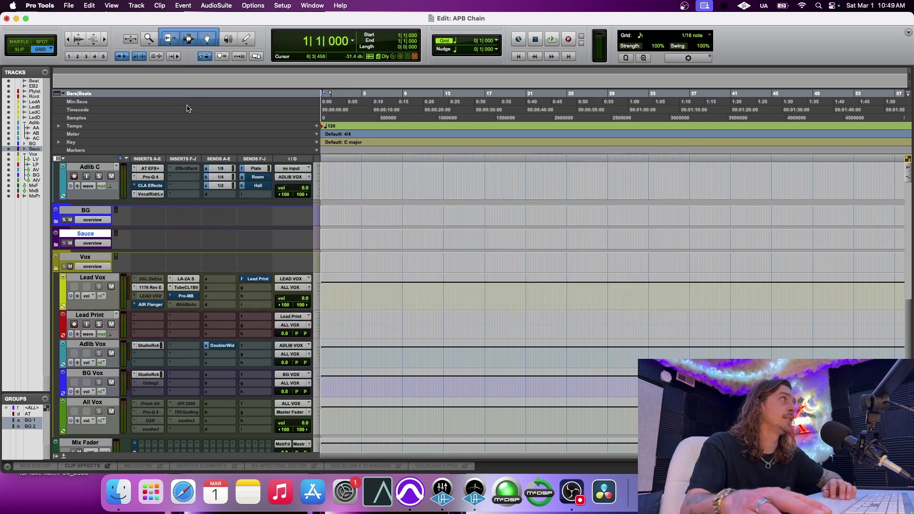
{"action": "left_click", "coordinate": [184, 296]}
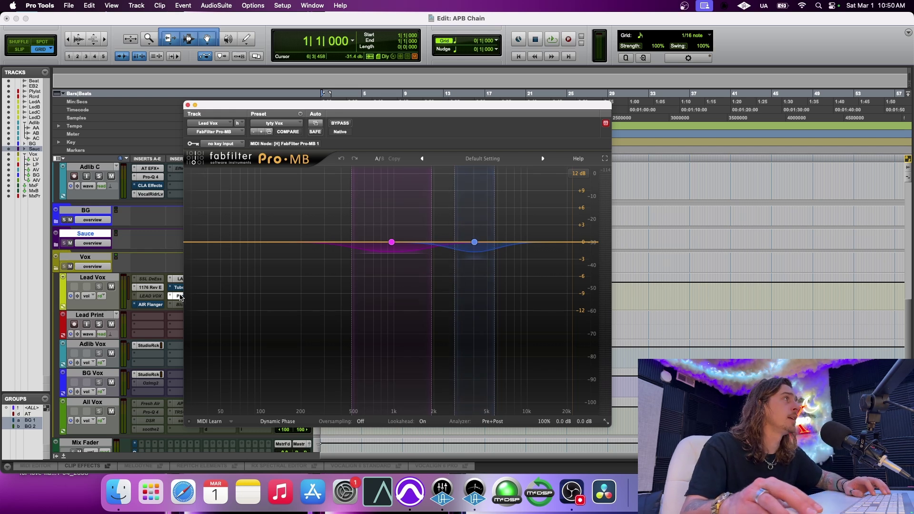
{"action": "left_click", "coordinate": [181, 296]}
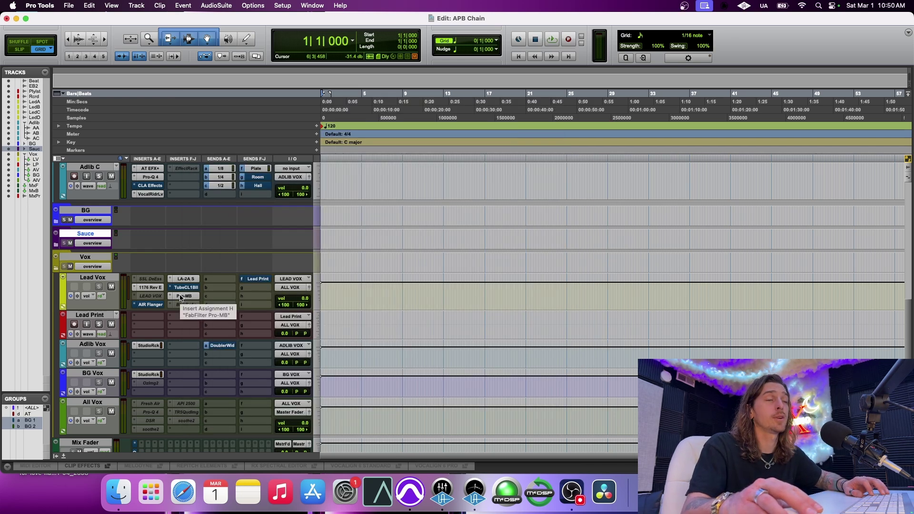
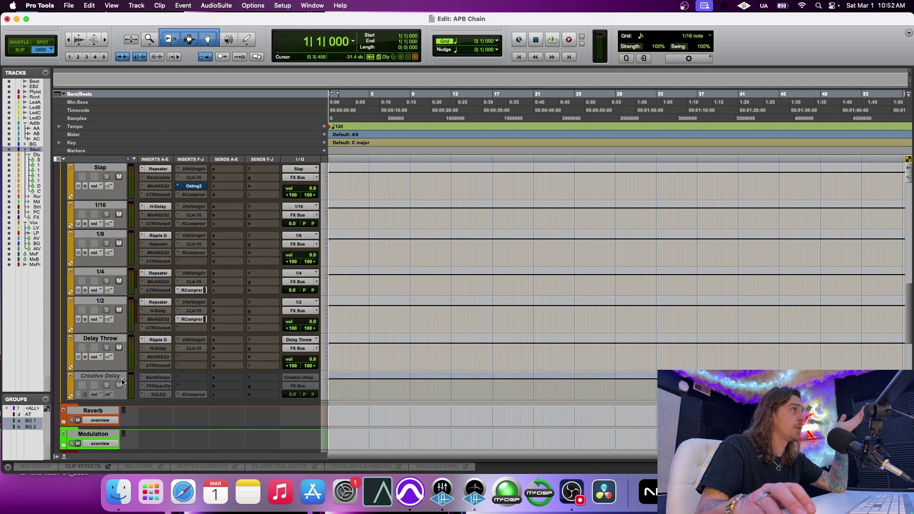
- Look over the delay tracks in the Sauce folder and collapse the Delay folder
{"action": "scroll", "coordinate": [143, 362], "scroll_direction": "up", "scroll_amount": 3}
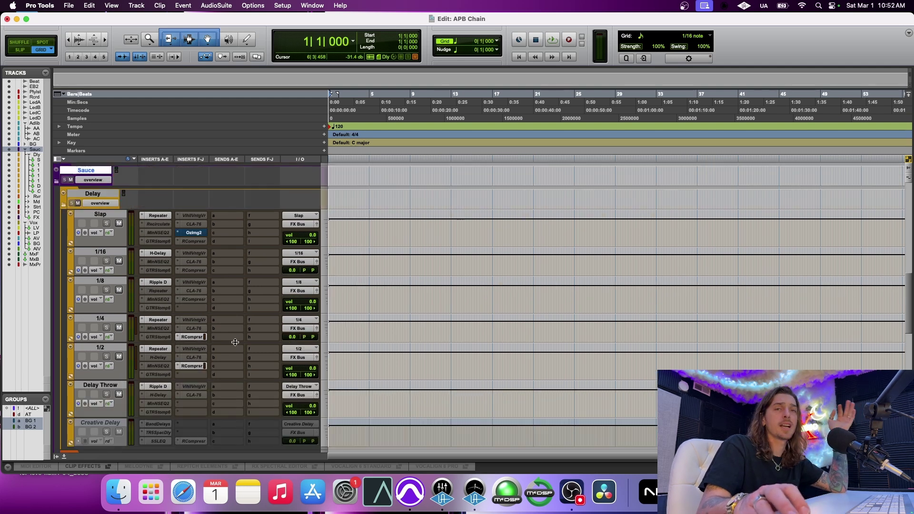
{"action": "scroll", "coordinate": [235, 342], "scroll_direction": "up", "scroll_amount": 3}
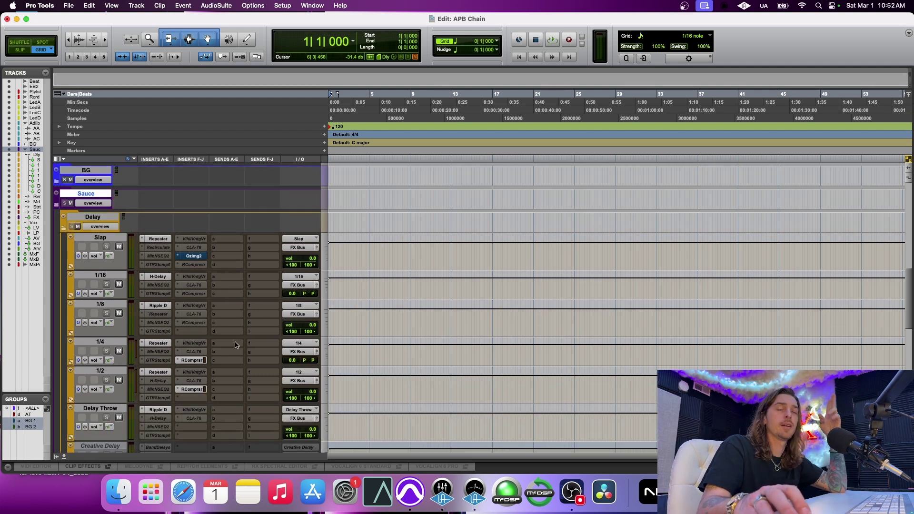
{"action": "scroll", "coordinate": [235, 344], "scroll_direction": "up", "scroll_amount": 3}
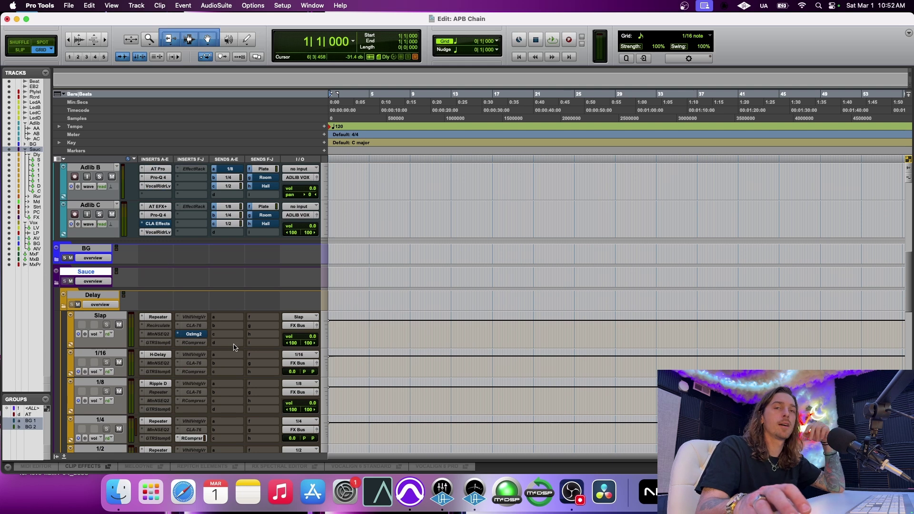
{"action": "left_click", "coordinate": [65, 311]}
{"action": "left_click", "coordinate": [64, 309]}
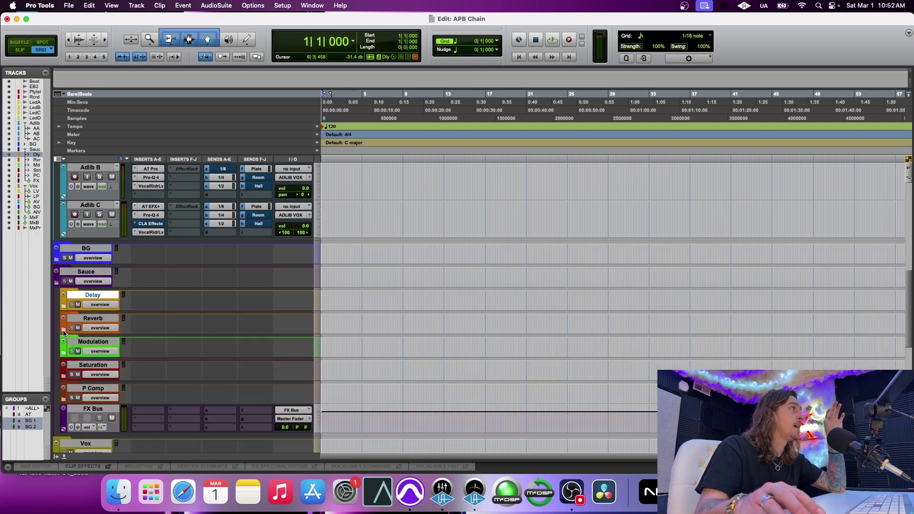
- Expand the Reverb folder and look over its reverb tracks and their inserts
{"action": "left_click", "coordinate": [63, 330]}
{"action": "scroll", "coordinate": [79, 330], "scroll_direction": "down", "scroll_amount": 5}
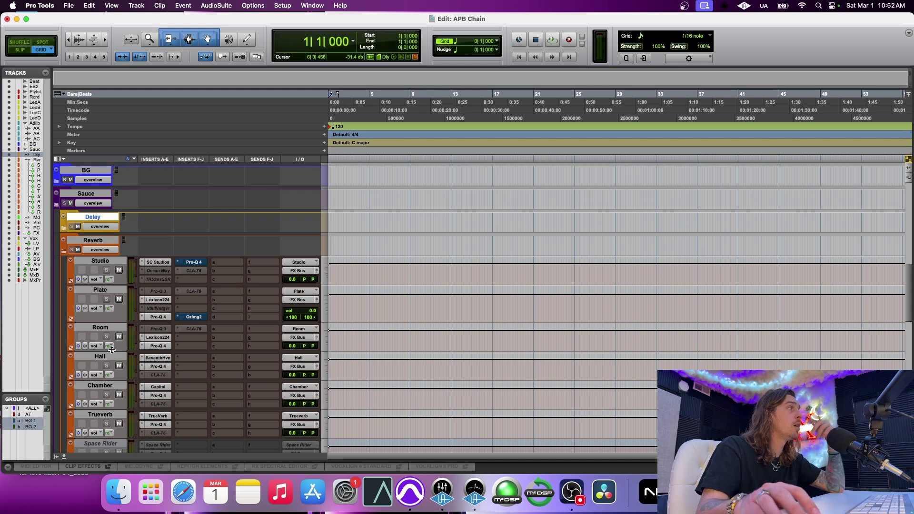
{"action": "scroll", "coordinate": [109, 403], "scroll_direction": "down", "scroll_amount": 1}
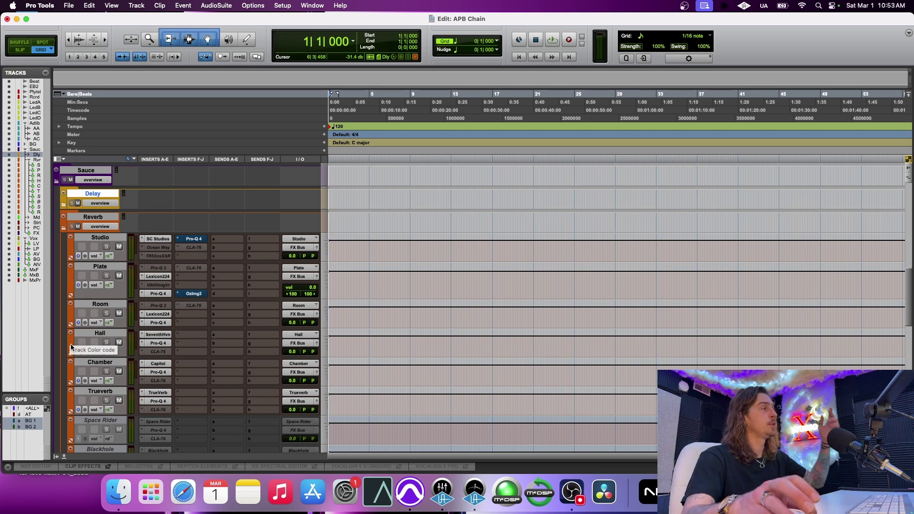
- Assign send h on Lead A to the Studio reverb, view its fader, and set the slot back to no send
{"action": "scroll", "coordinate": [183, 336], "scroll_direction": "up", "scroll_amount": 5}
{"action": "scroll", "coordinate": [183, 335], "scroll_direction": "up", "scroll_amount": 4}
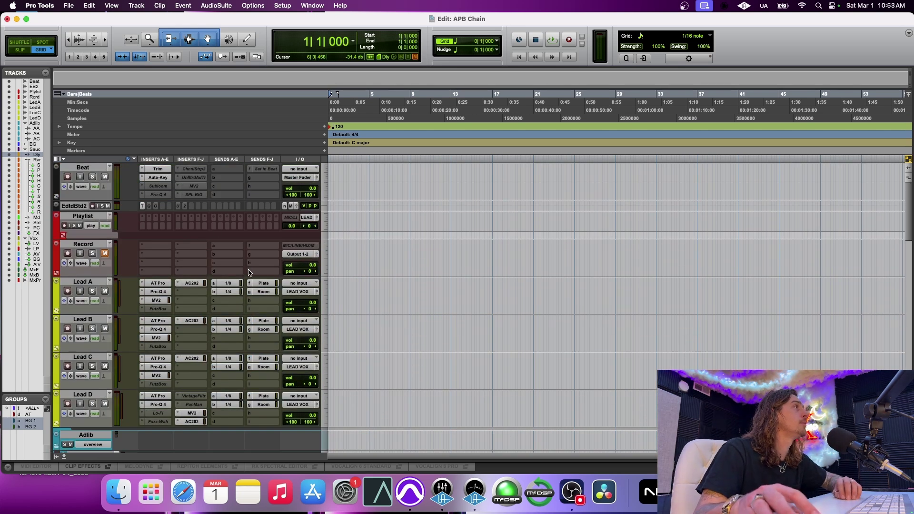
{"action": "left_click", "coordinate": [252, 300]}
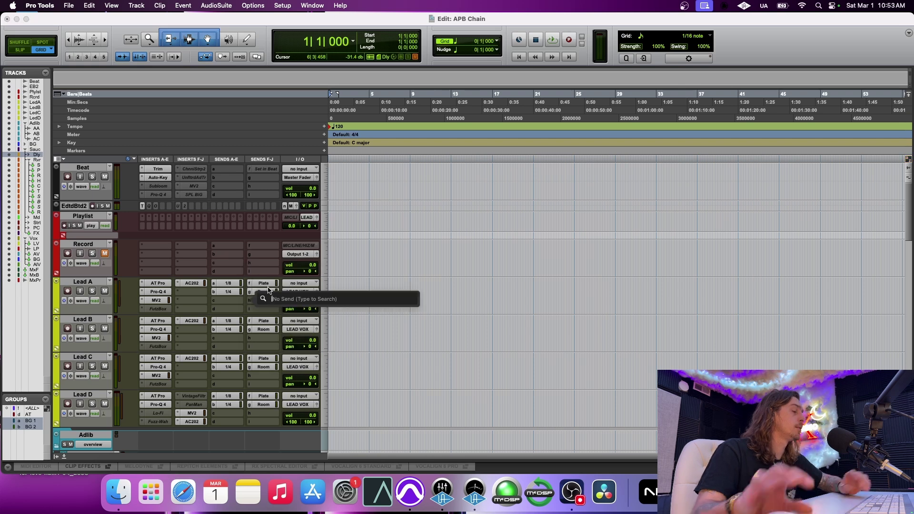
{"action": "type", "text": "studio"}
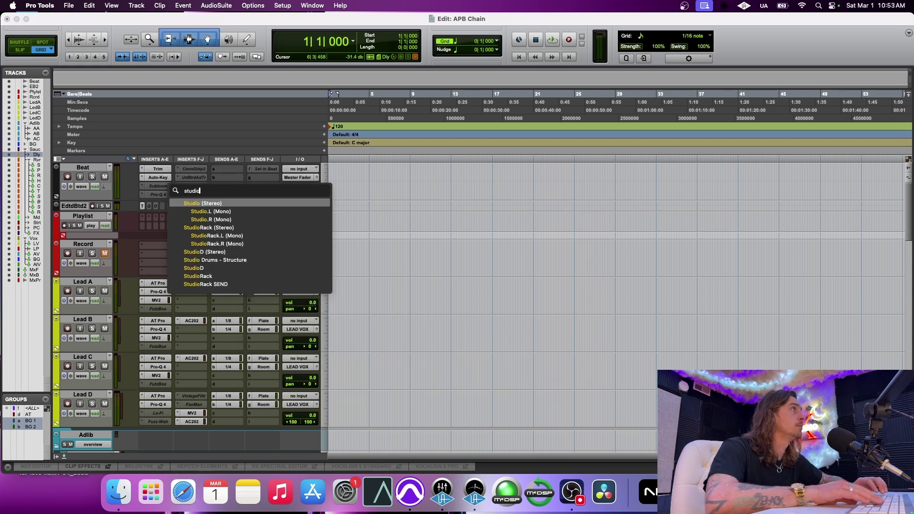
{"action": "key", "text": "Return"}
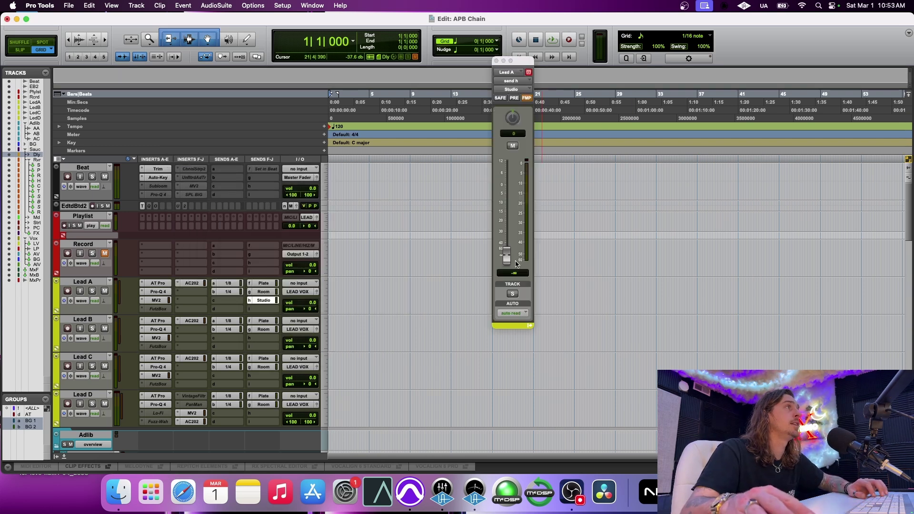
{"action": "mouse_move", "coordinate": [508, 257]}
{"action": "left_mouse_down"}
{"action": "mouse_move", "coordinate": [508, 220]}
{"action": "mouse_move", "coordinate": [508, 257]}
{"action": "left_mouse_up"}
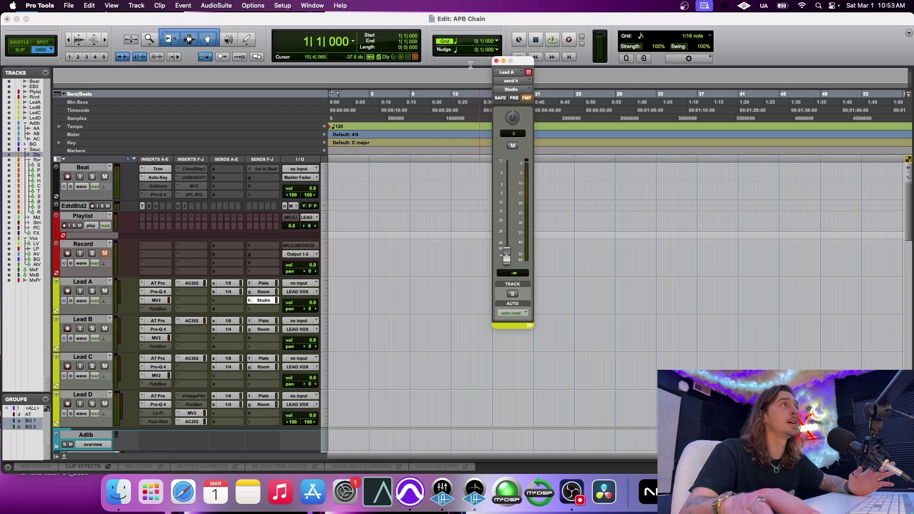
{"action": "left_click", "coordinate": [497, 61]}
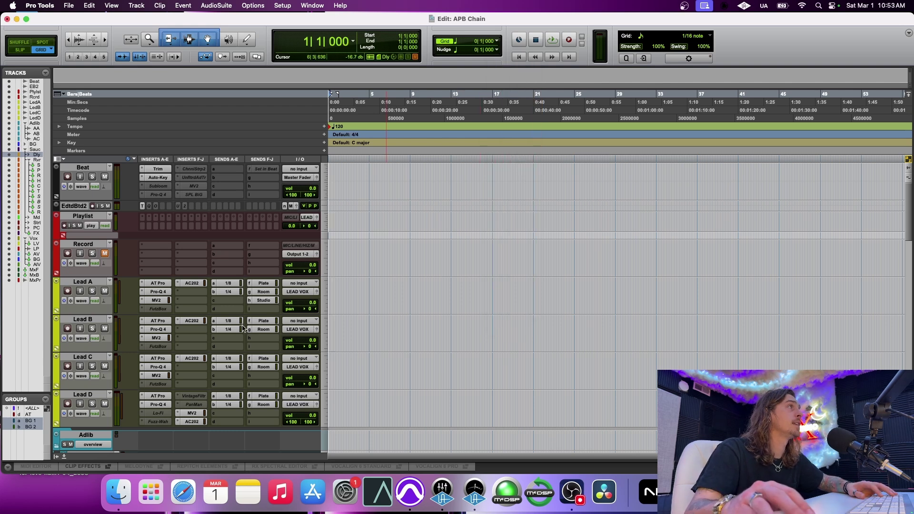
{"action": "left_click", "coordinate": [248, 299]}
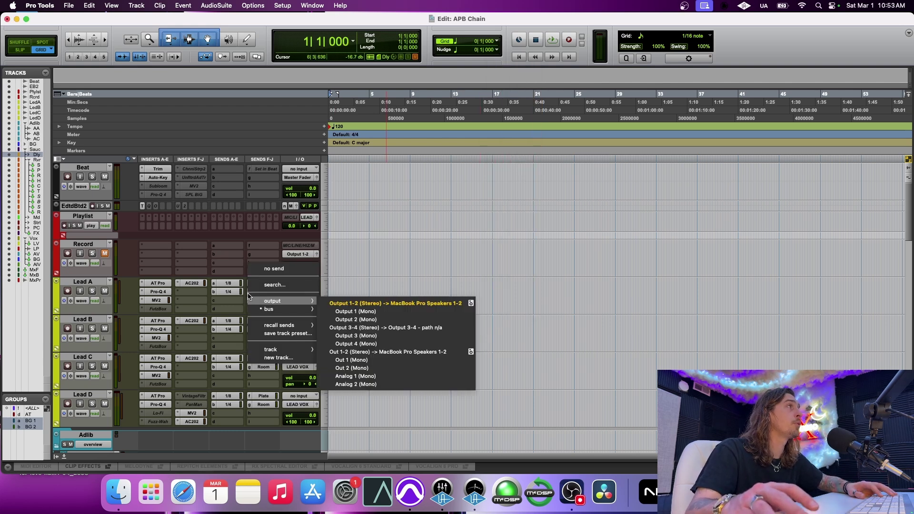
{"action": "left_click", "coordinate": [272, 270]}
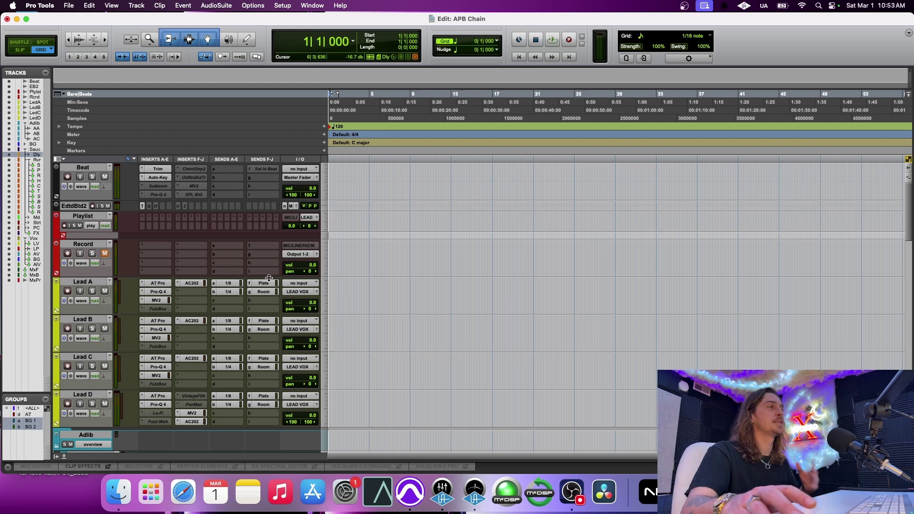
- Expand the Modulation folder, look over its effect tracks, and collapse it again
{"action": "scroll", "coordinate": [227, 346], "scroll_direction": "down", "scroll_amount": 10}
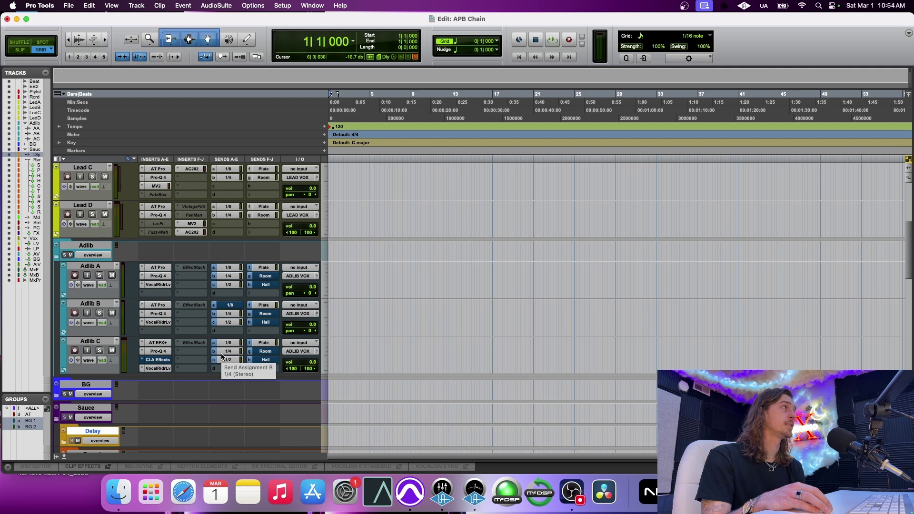
{"action": "scroll", "coordinate": [131, 323], "scroll_direction": "down", "scroll_amount": 10}
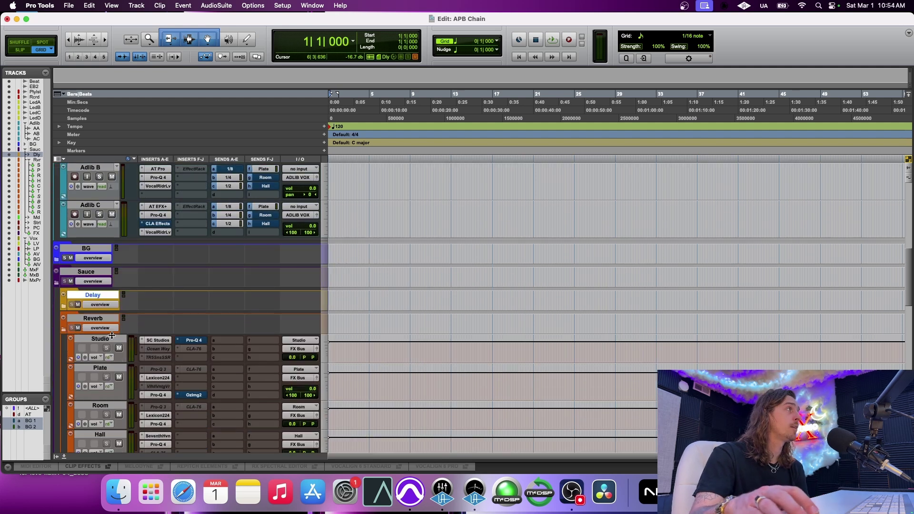
{"action": "scroll", "coordinate": [106, 339], "scroll_direction": "down", "scroll_amount": 5}
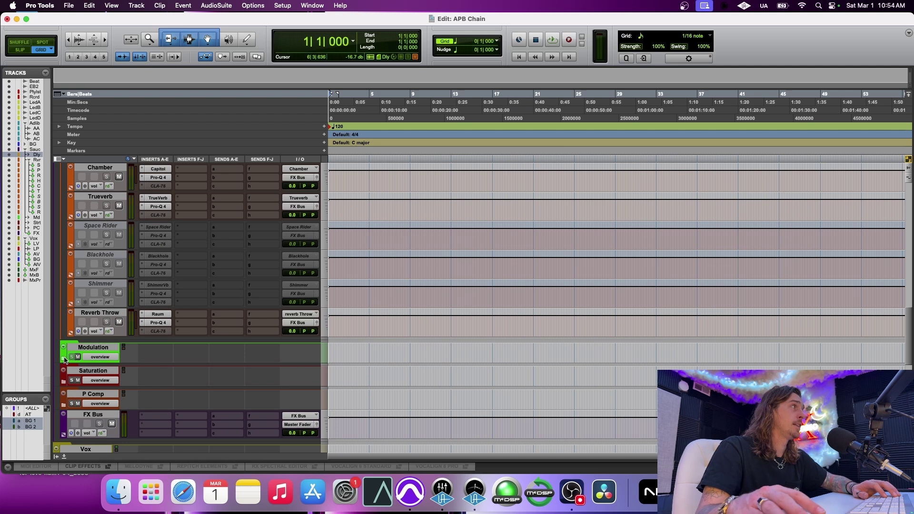
{"action": "left_click", "coordinate": [63, 359]}
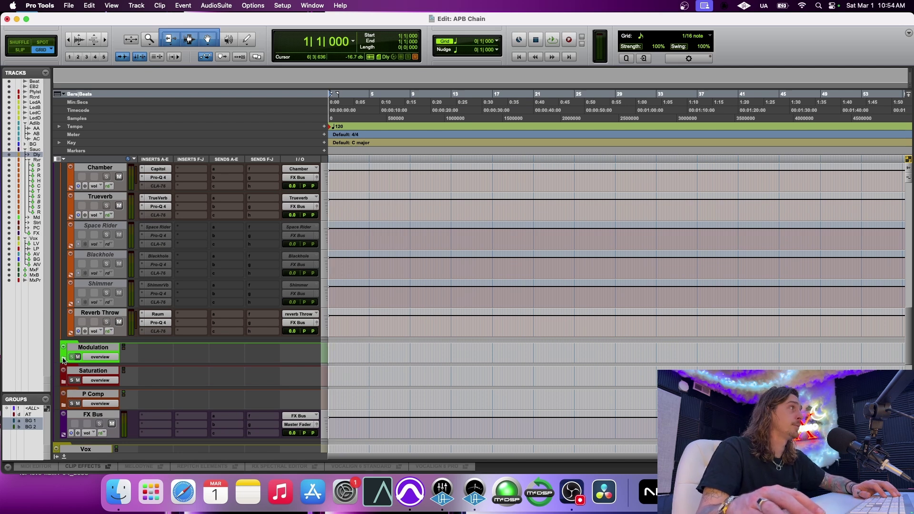
{"action": "scroll", "coordinate": [63, 362], "scroll_direction": "down", "scroll_amount": 3}
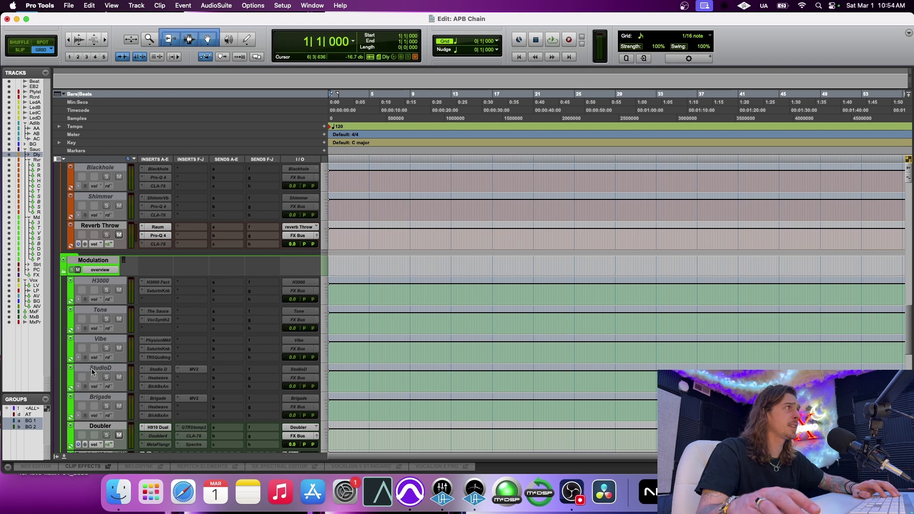
{"action": "scroll", "coordinate": [91, 369], "scroll_direction": "down", "scroll_amount": 2}
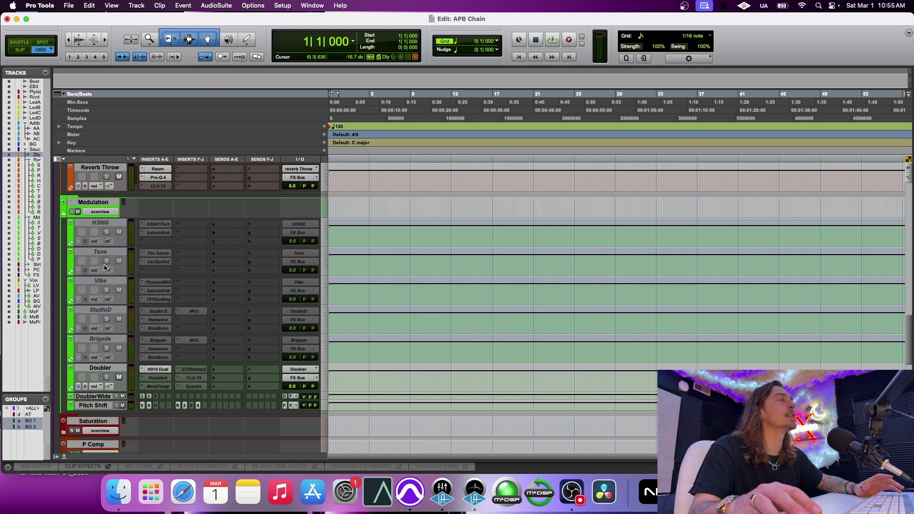
{"action": "left_click", "coordinate": [64, 213]}
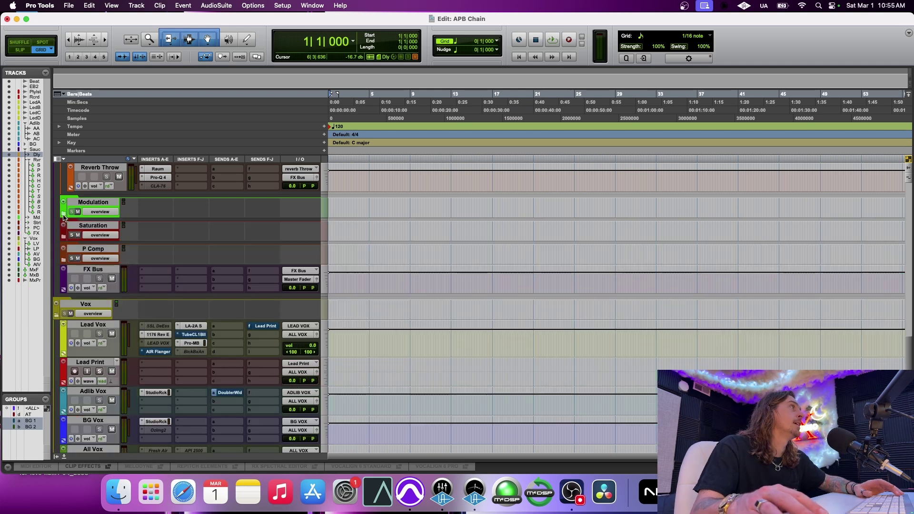
- Look over the parallel compression tracks in the P Comp folder, collapse it, and view the Vox and mix tracks
{"action": "left_click", "coordinate": [64, 259]}
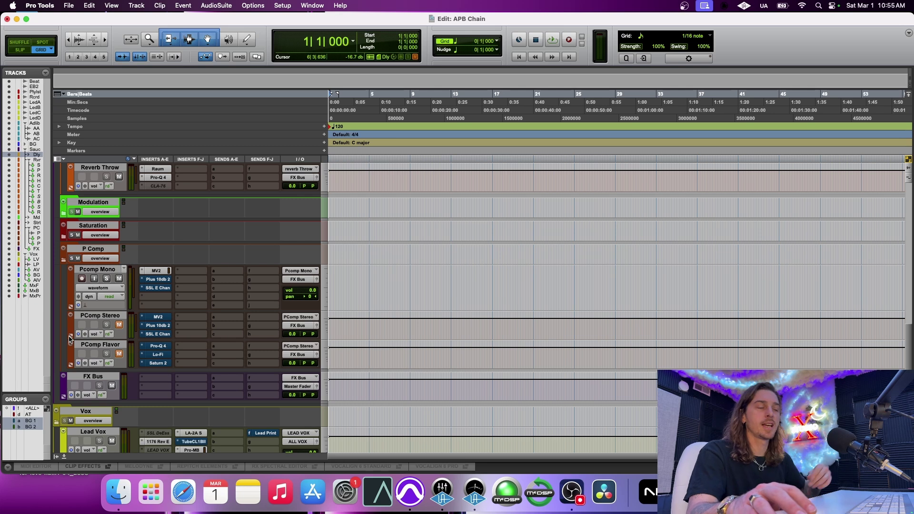
{"action": "left_click", "coordinate": [63, 260]}
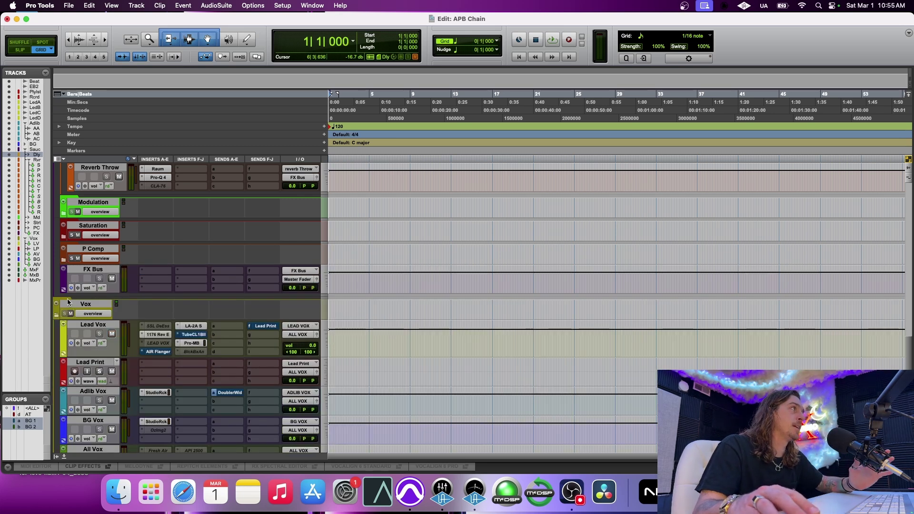
{"action": "scroll", "coordinate": [69, 305], "scroll_direction": "down", "scroll_amount": 5}
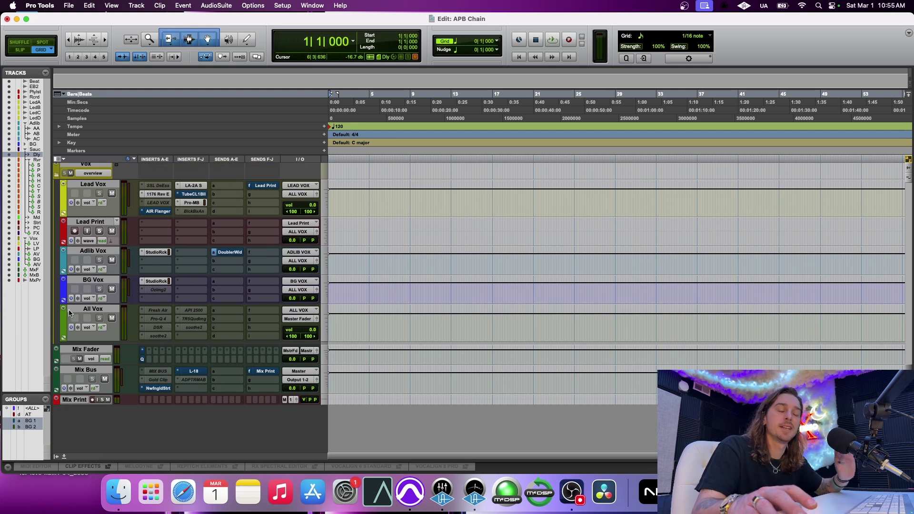